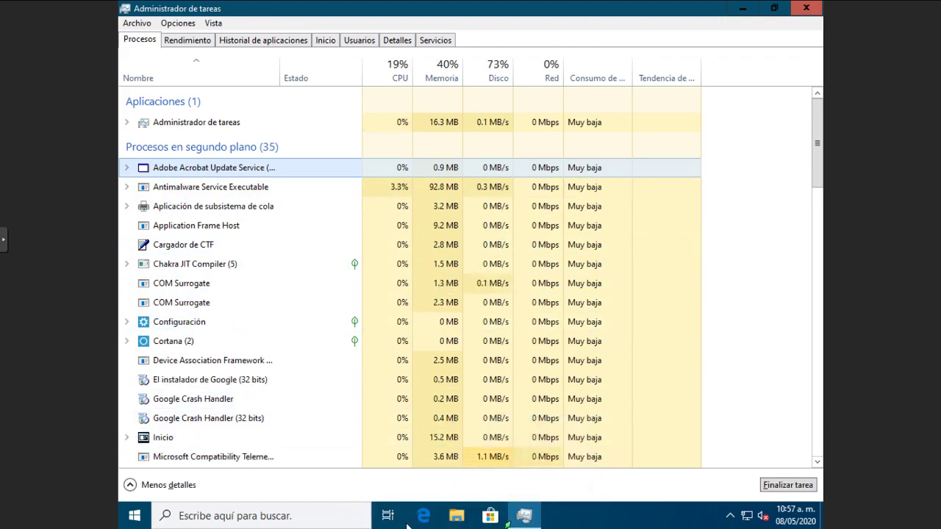
# Unpin the untitled folder of Office apps and the Microsoft News tile from the Start menu
pyautogui.click(133, 519)
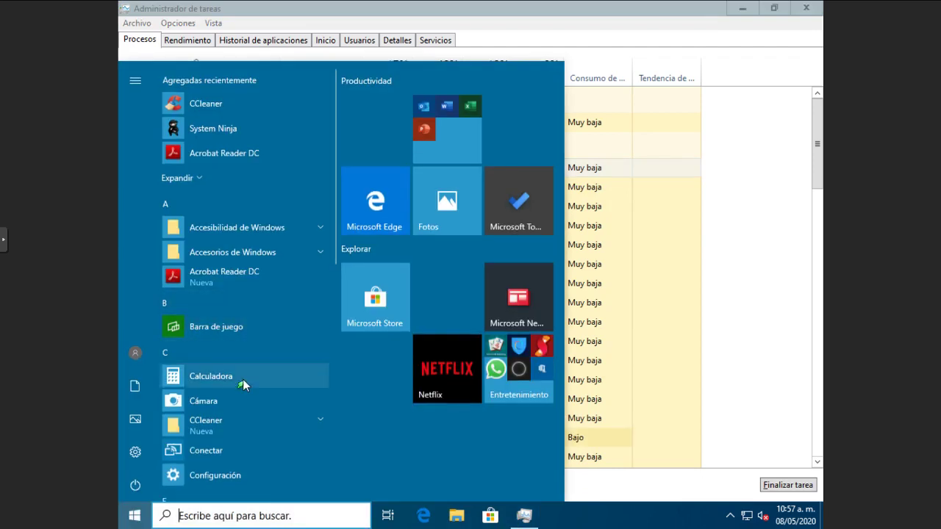
pyautogui.scroll(-5, 237, 410)
pyautogui.scroll(4, 232, 411)
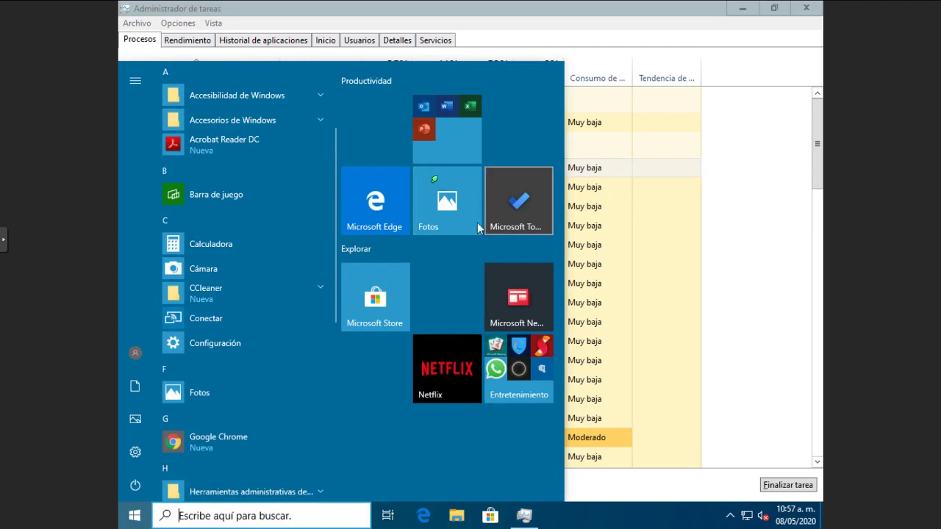
pyautogui.rightClick(447, 153)
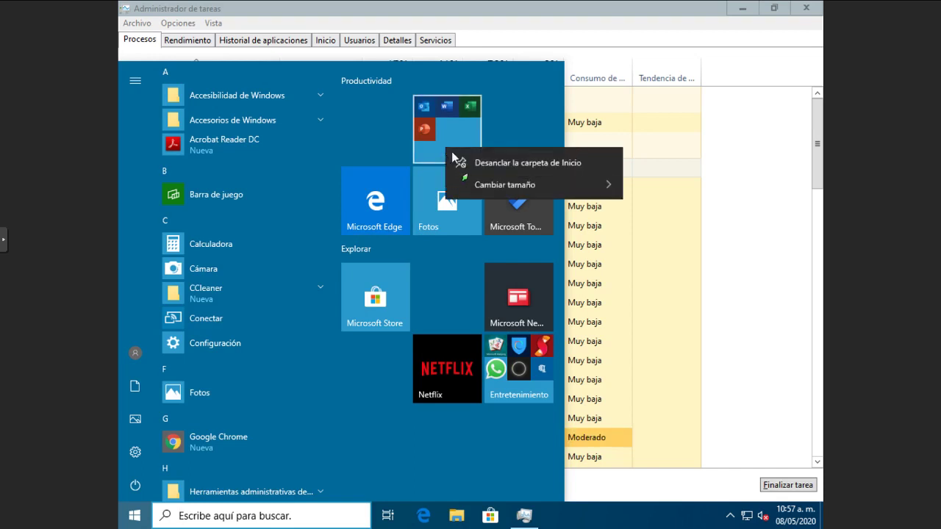
pyautogui.click(506, 164)
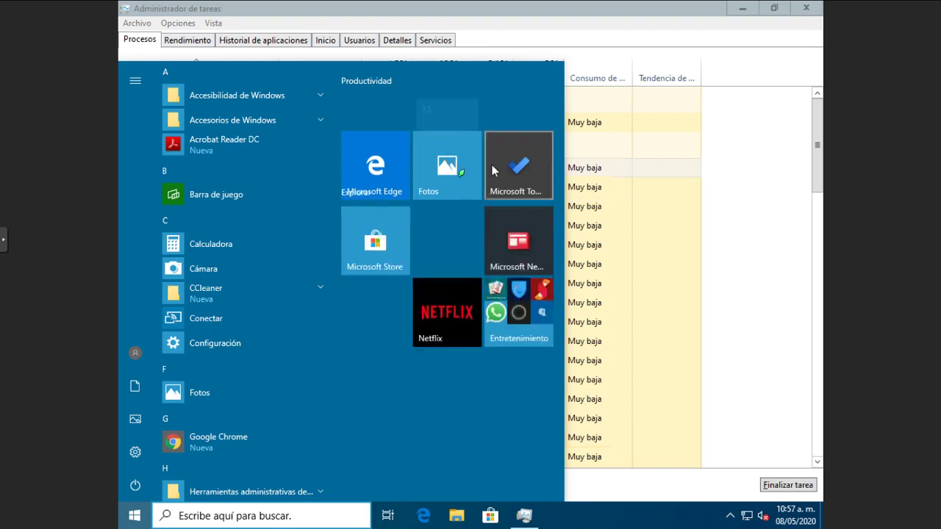
pyautogui.rightClick(507, 218)
pyautogui.click(519, 228)
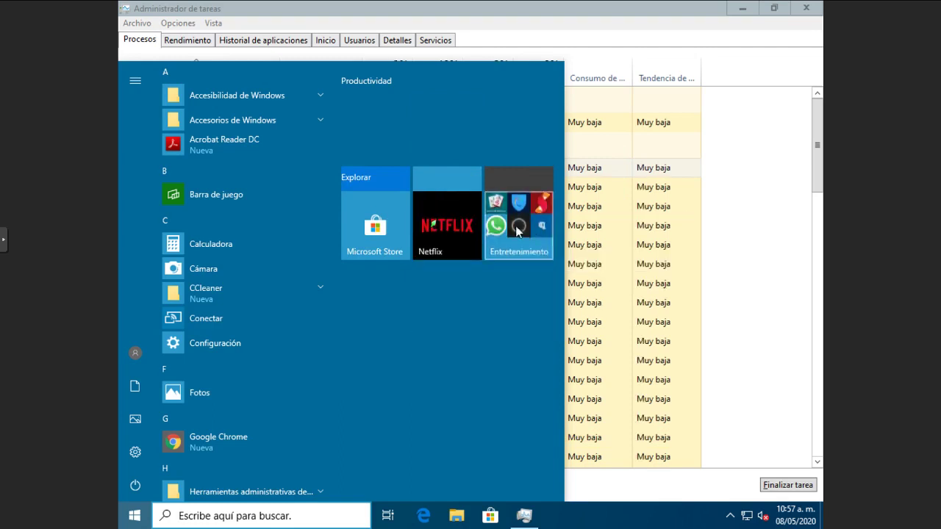
# Unpin the Netflix and Microsoft Store tiles and the Entretenimiento folder from the Start menu's Explorar group
pyautogui.rightClick(438, 225)
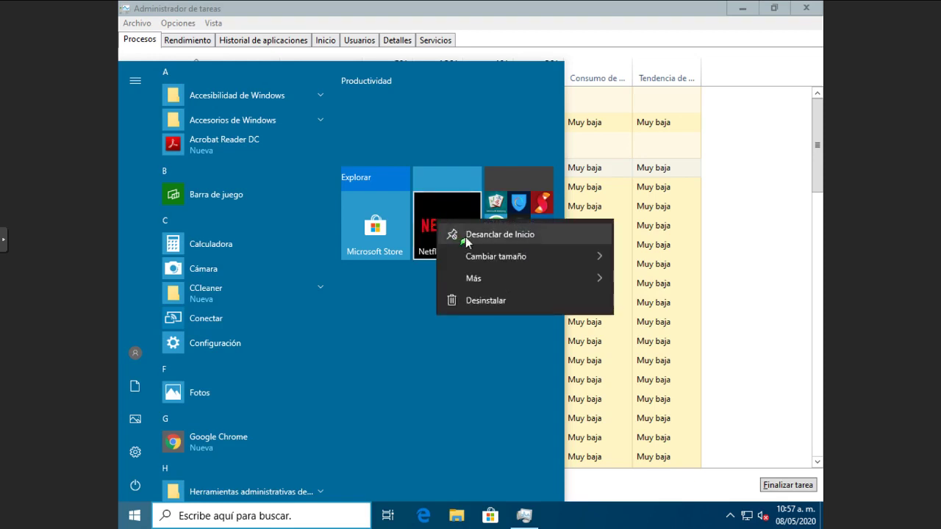
pyautogui.click(468, 235)
pyautogui.rightClick(380, 219)
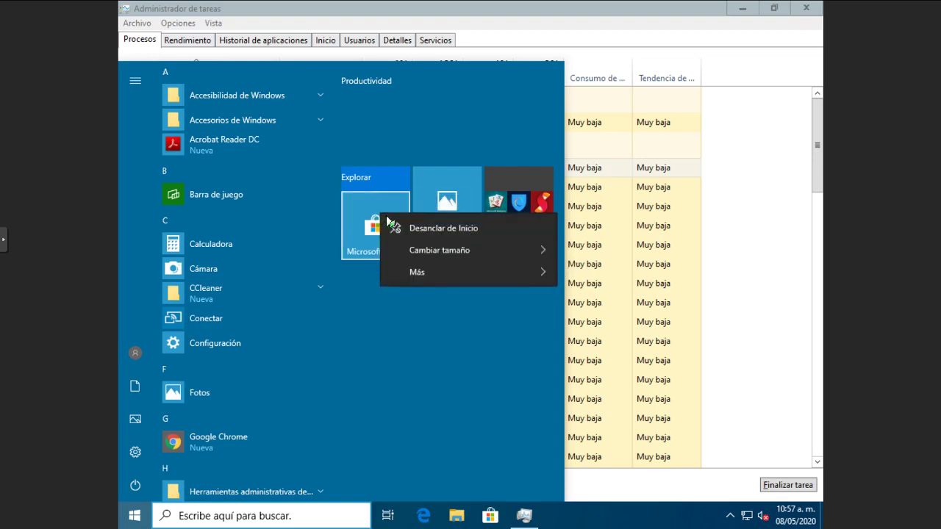
pyautogui.click(412, 228)
pyautogui.rightClick(500, 203)
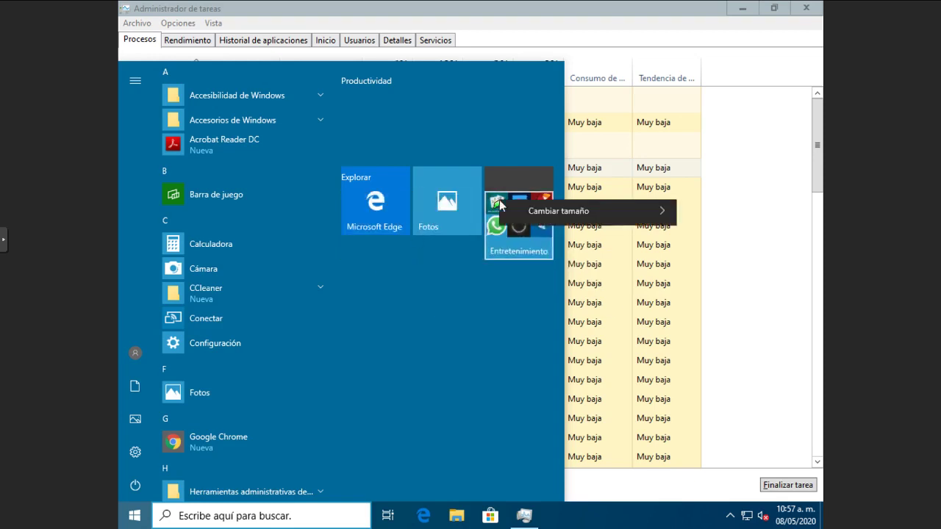
pyautogui.click(525, 214)
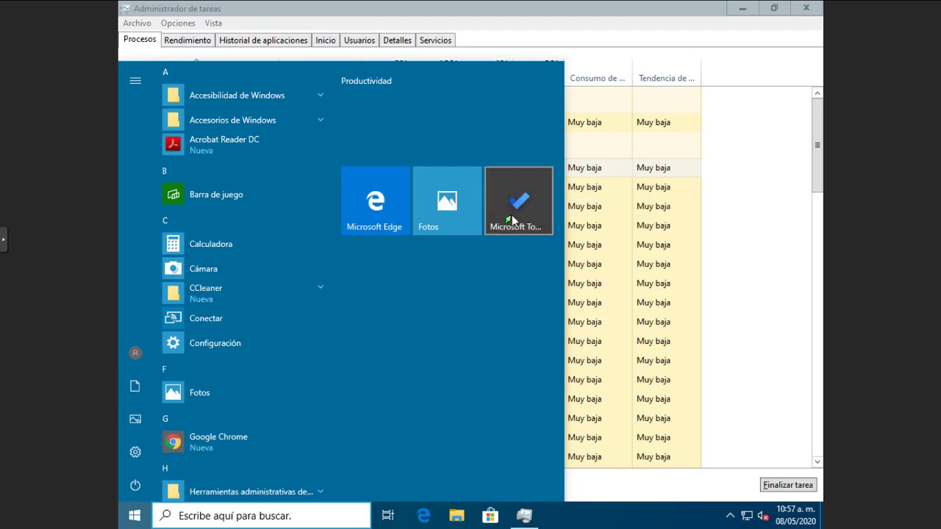
# Unpin the remaining Microsoft To Do, Fotos and Microsoft Edge tiles from the Start menu's Productividad group
pyautogui.rightClick(512, 215)
pyautogui.click(526, 231)
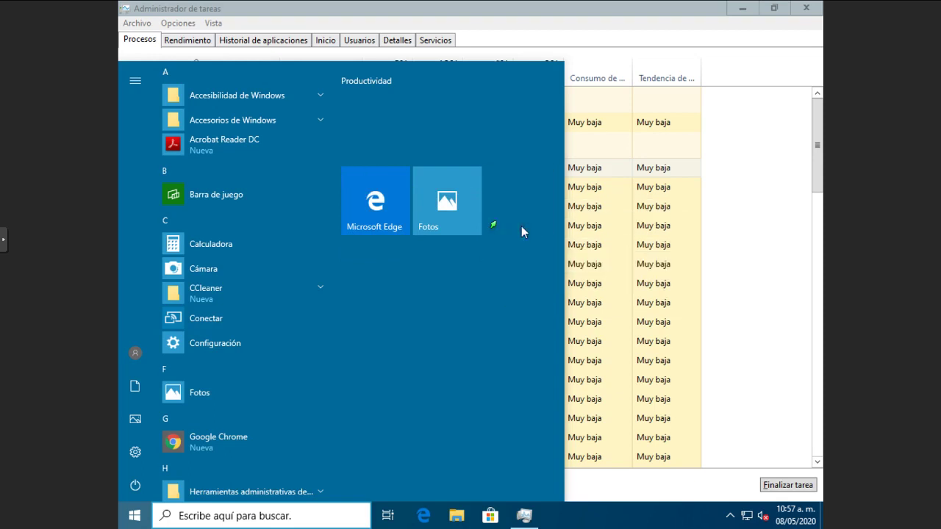
pyautogui.rightClick(453, 209)
pyautogui.click(473, 220)
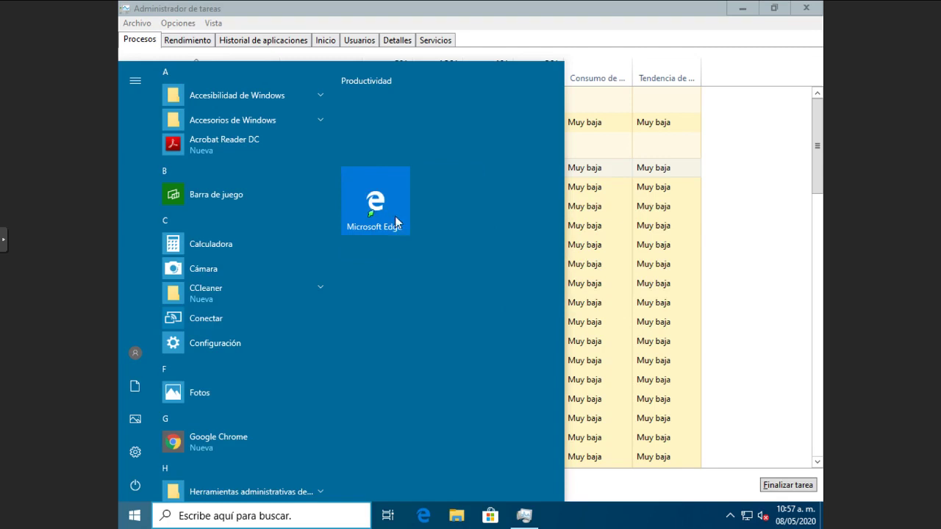
pyautogui.rightClick(377, 212)
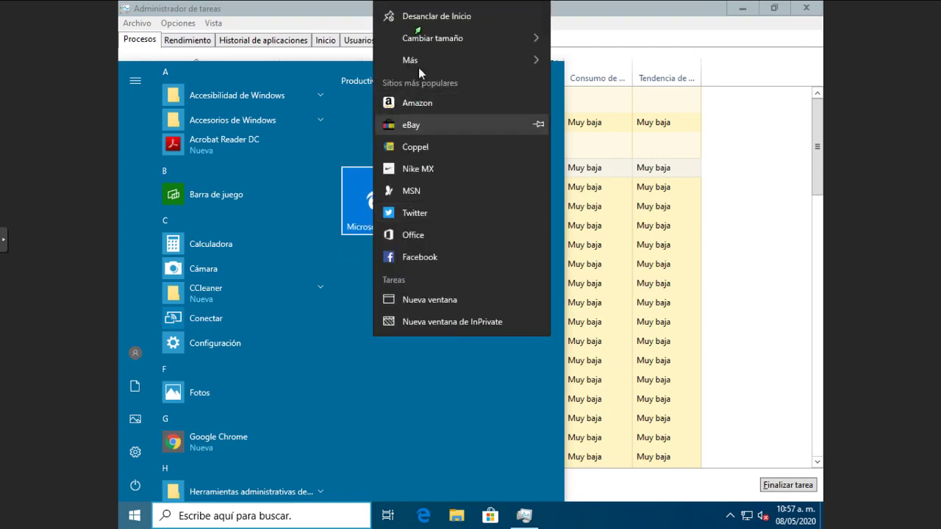
pyautogui.click(423, 17)
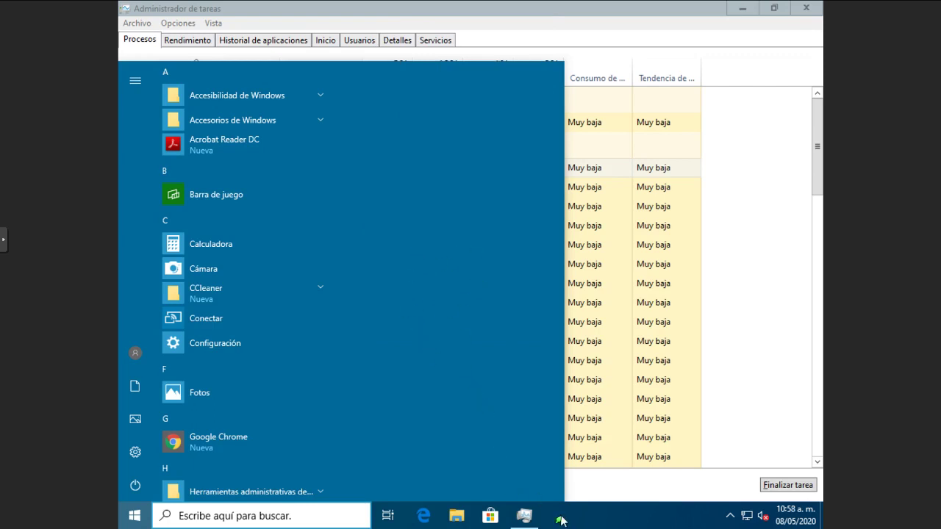
# Reopen the Start menu to check its layout and inspect the options offered for Barra de juego
pyautogui.click(134, 520)
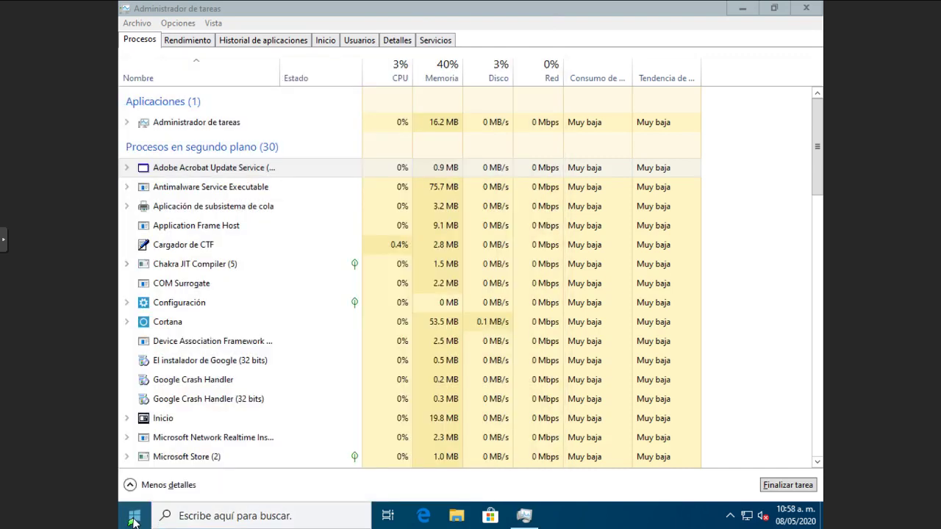
pyautogui.click(132, 517)
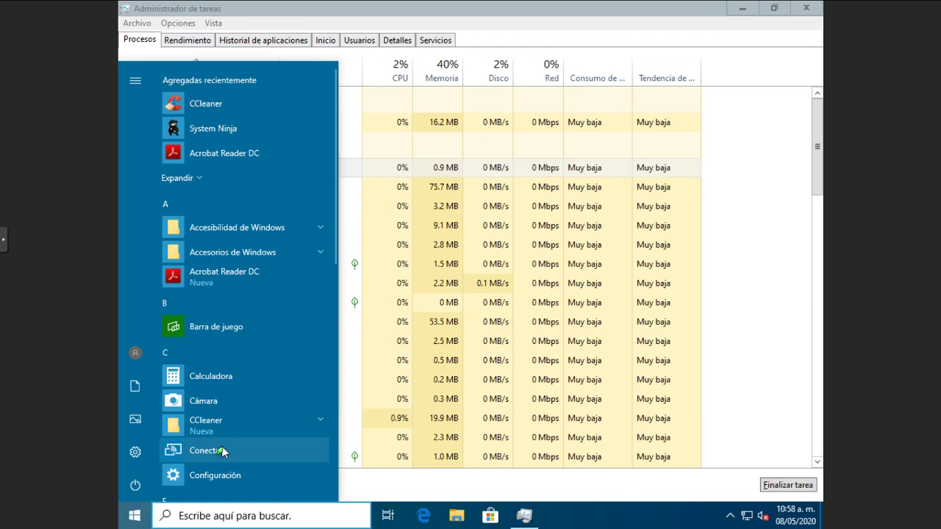
pyautogui.rightClick(231, 328)
pyautogui.moveTo(289, 361)
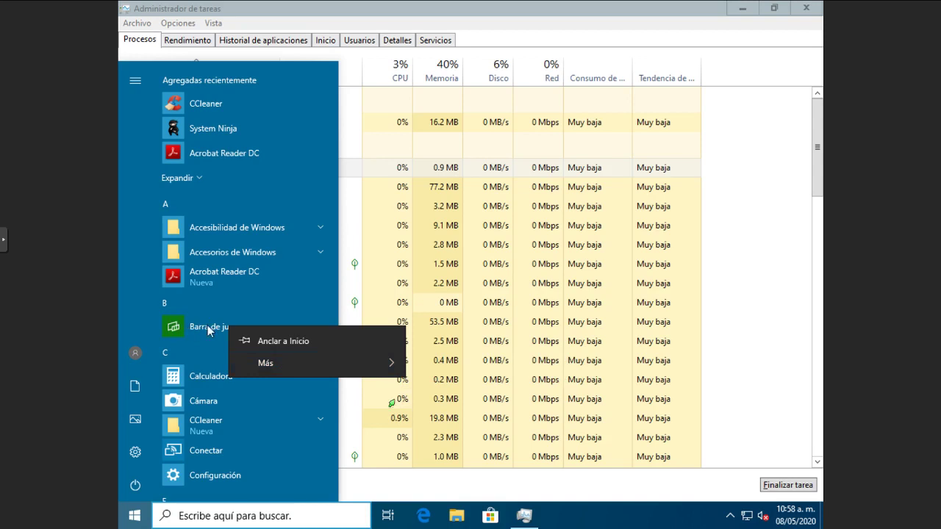
pyautogui.press('Escape')
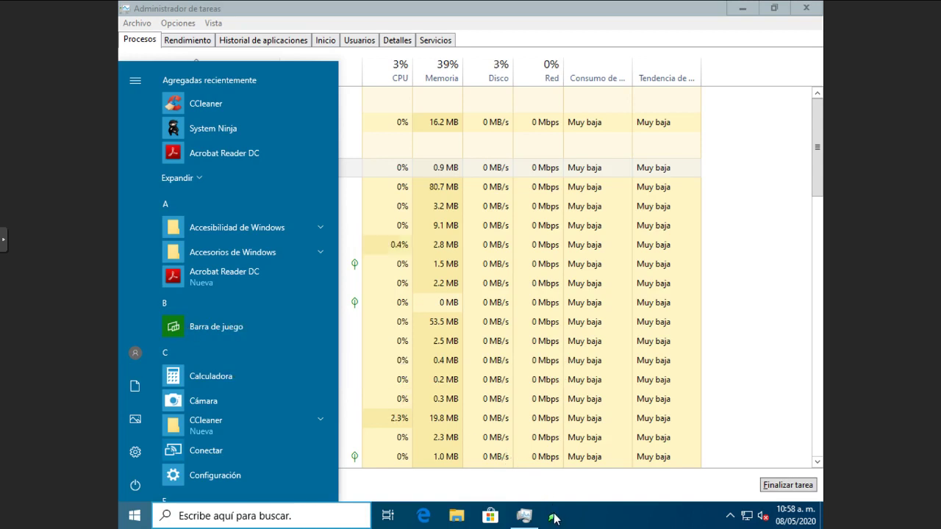
# Unpin Microsoft Store from the taskbar
pyautogui.rightClick(491, 519)
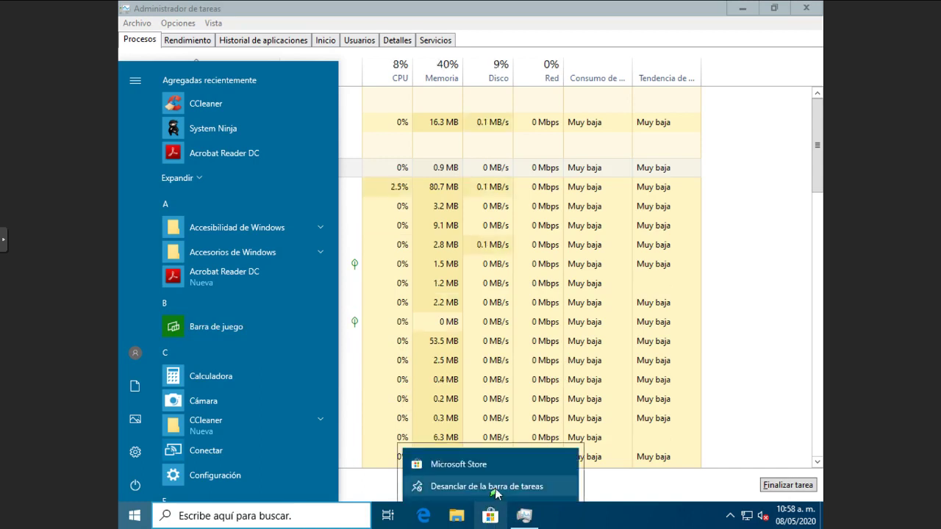
pyautogui.click(496, 488)
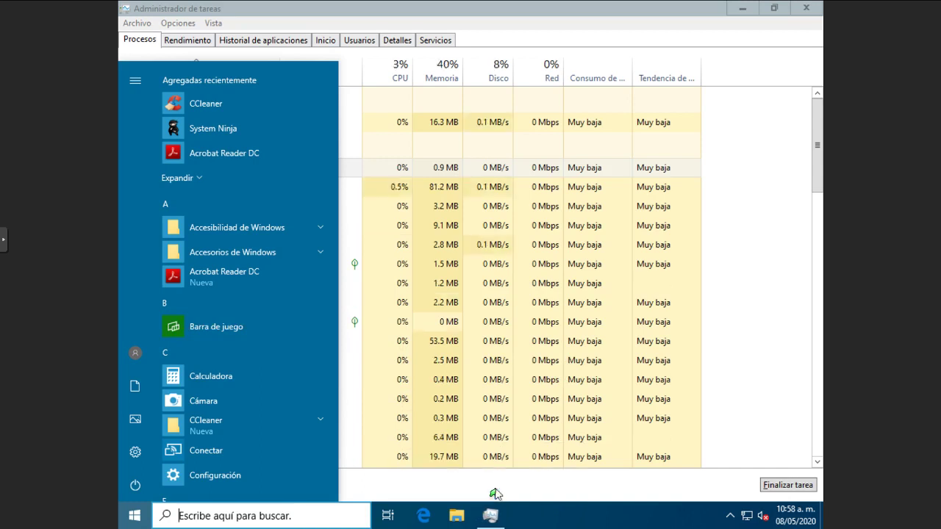
# Check Task View with File Explorer opened, and hide the Task View button from the taskbar
pyautogui.click(388, 515)
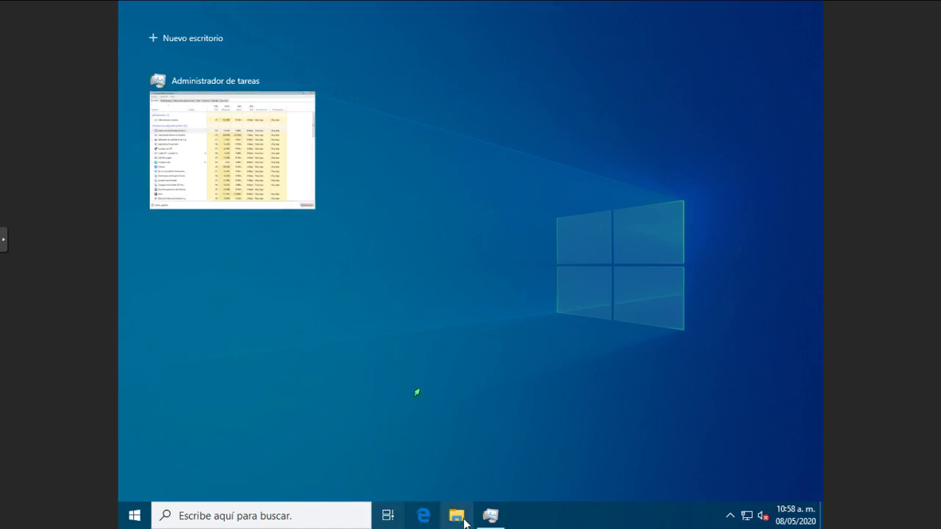
pyautogui.click(456, 517)
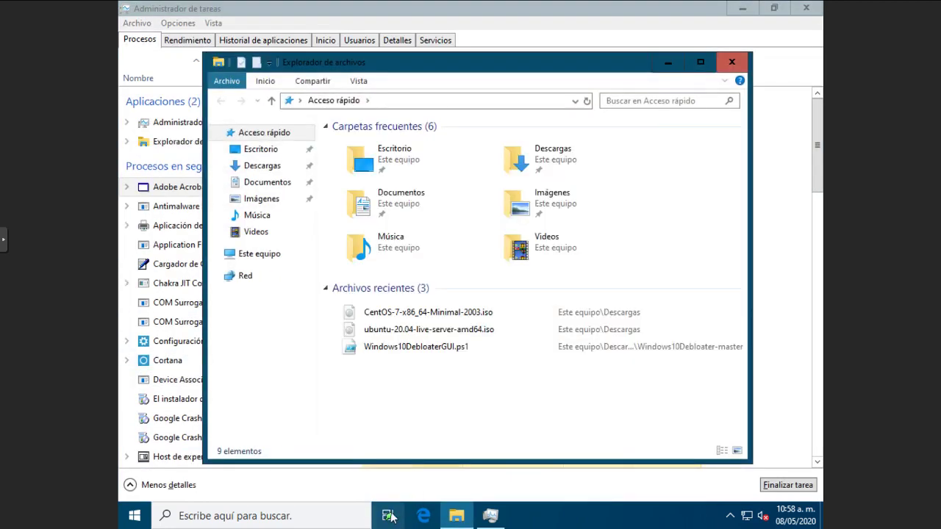
pyautogui.click(390, 517)
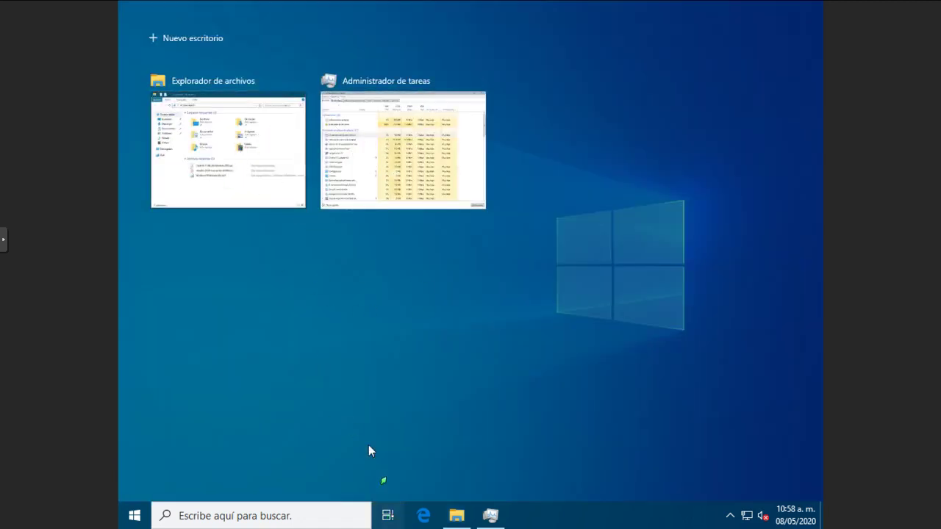
pyautogui.rightClick(390, 515)
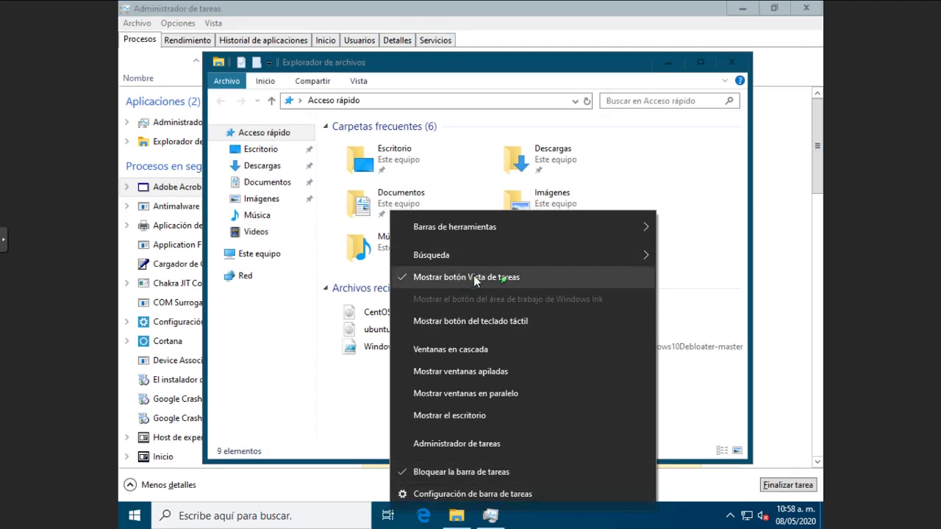
pyautogui.click(537, 278)
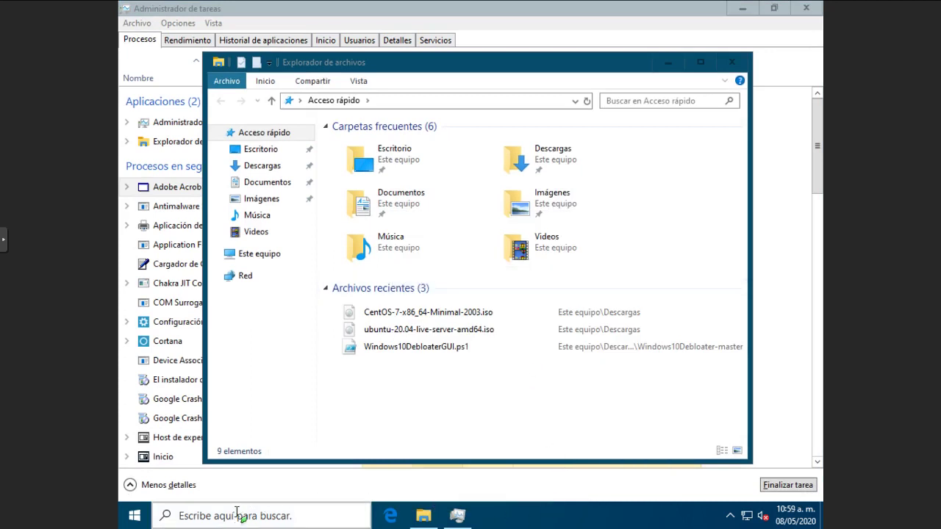
pyautogui.click(203, 516)
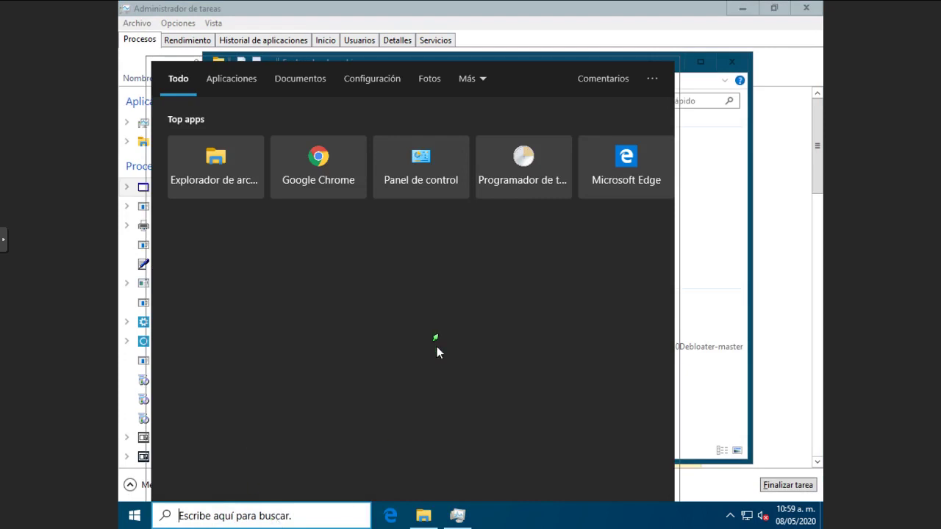
pyautogui.click(656, 79)
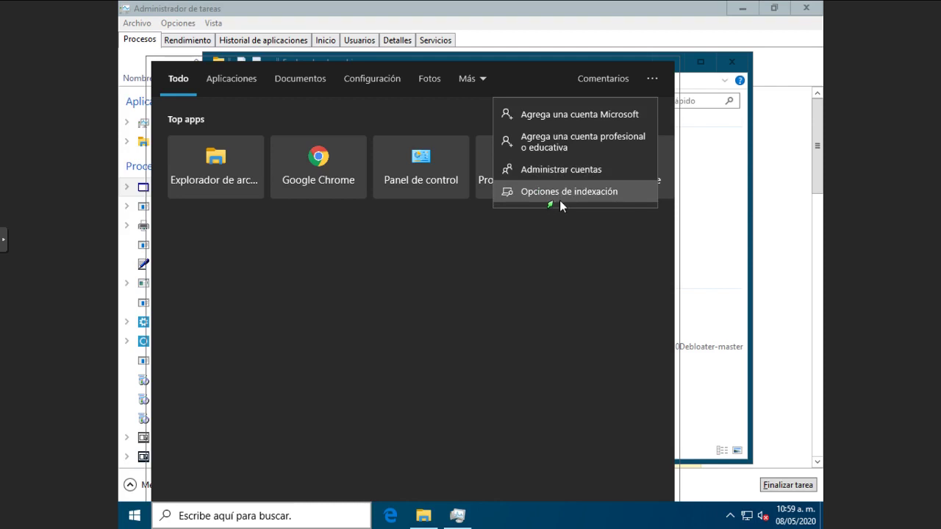
pyautogui.click(296, 433)
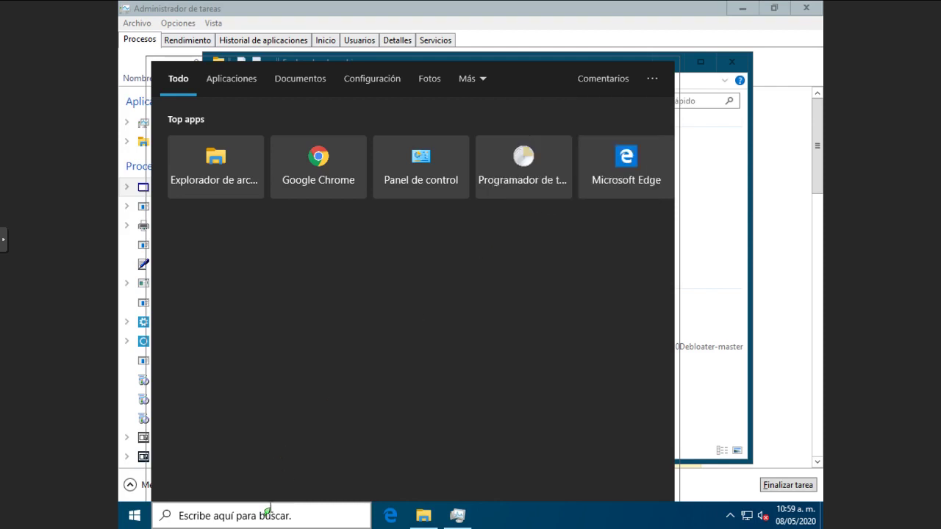
pyautogui.press('Escape')
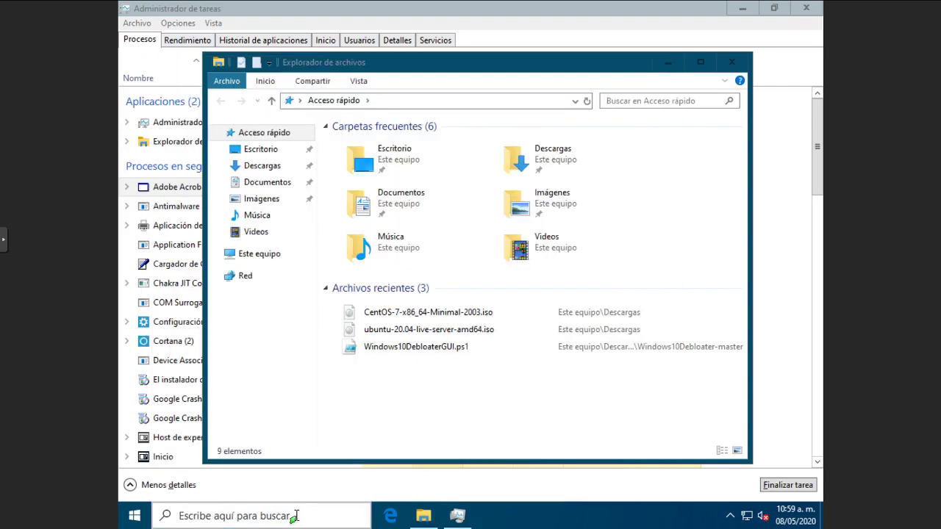
# Open the indexing options from the Windows search options
pyautogui.click(295, 516)
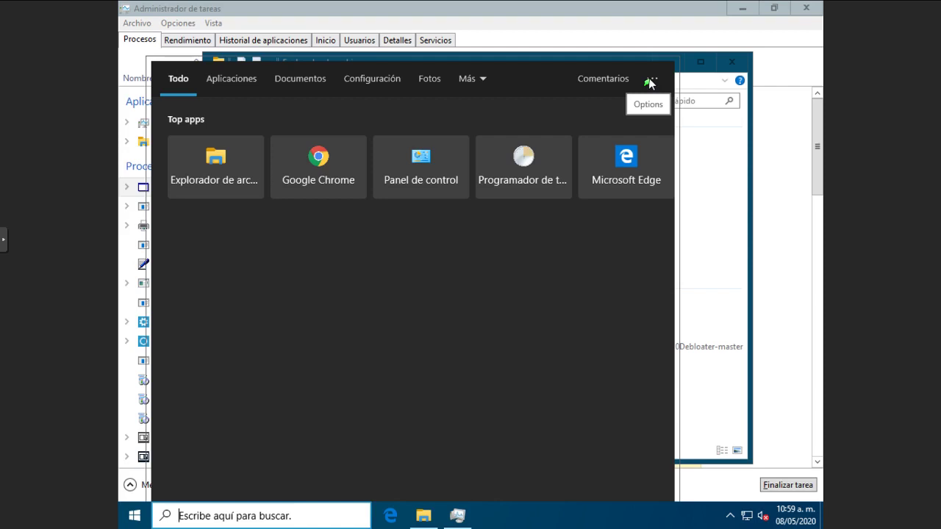
pyautogui.click(650, 80)
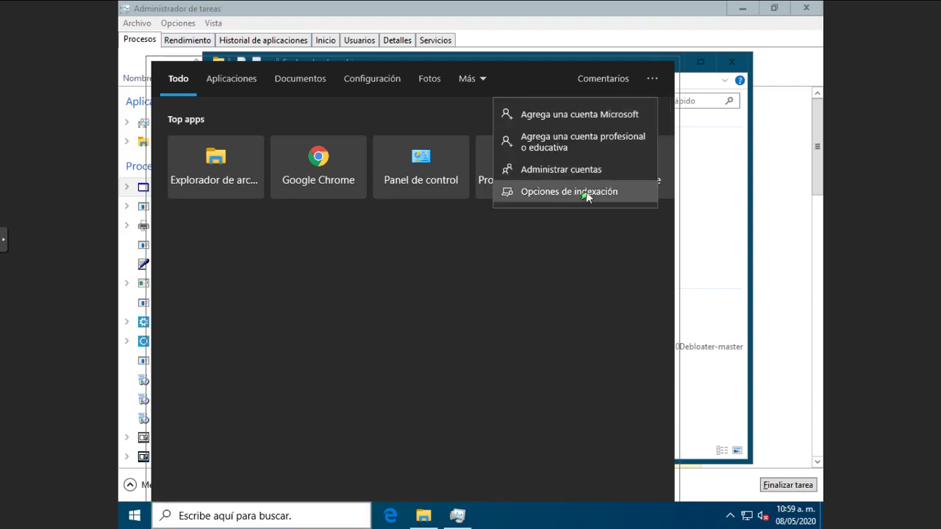
pyautogui.click(593, 192)
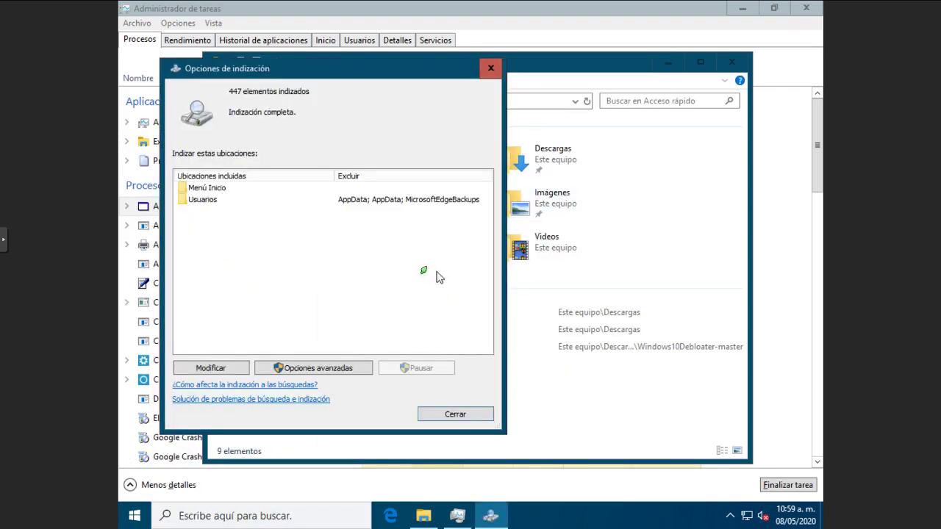
# Examine the included index locations Menú Inicio and Usuarios along with their exclusions
pyautogui.click(230, 188)
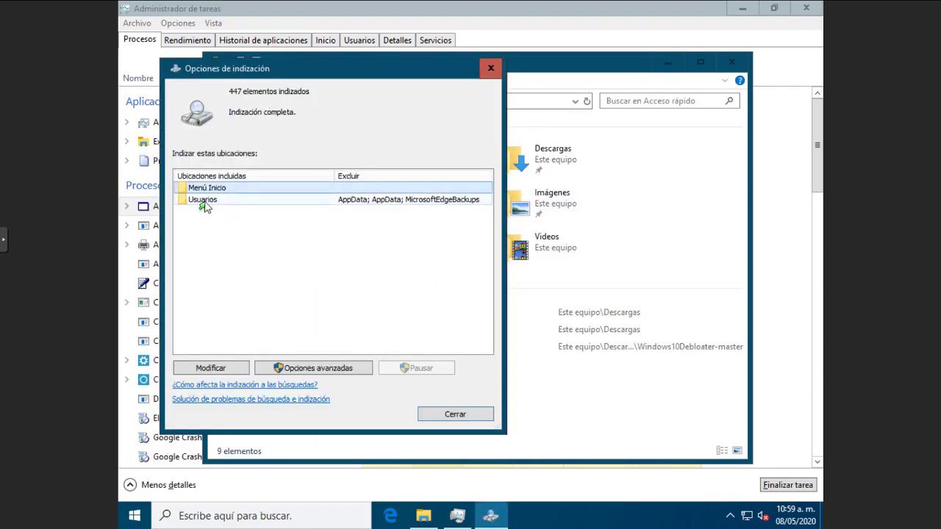
pyautogui.click(207, 200)
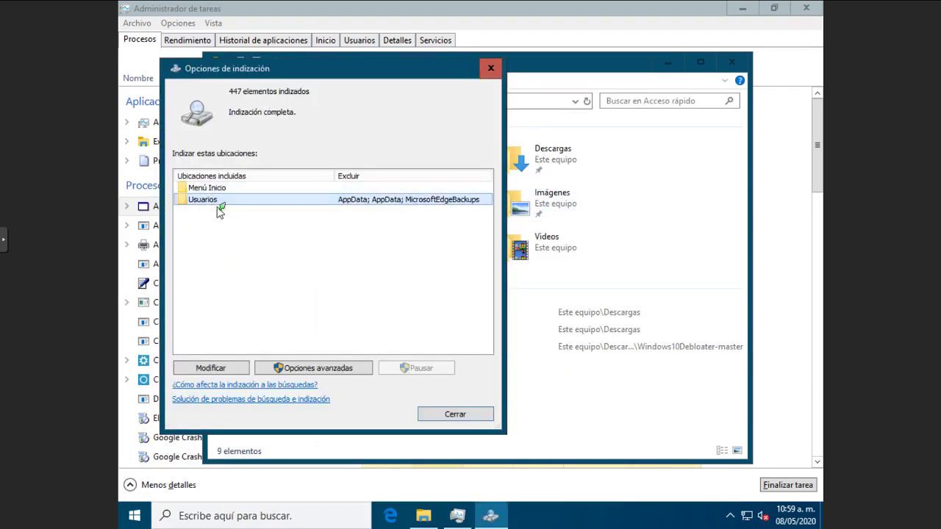
pyautogui.click(212, 189)
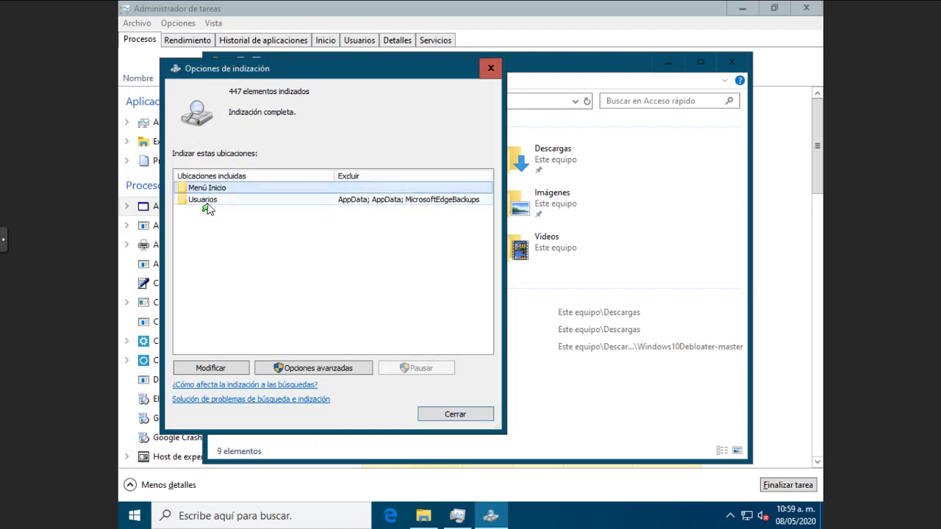
pyautogui.click(209, 200)
pyautogui.click(210, 190)
pyautogui.click(208, 202)
pyautogui.click(210, 191)
pyautogui.click(208, 200)
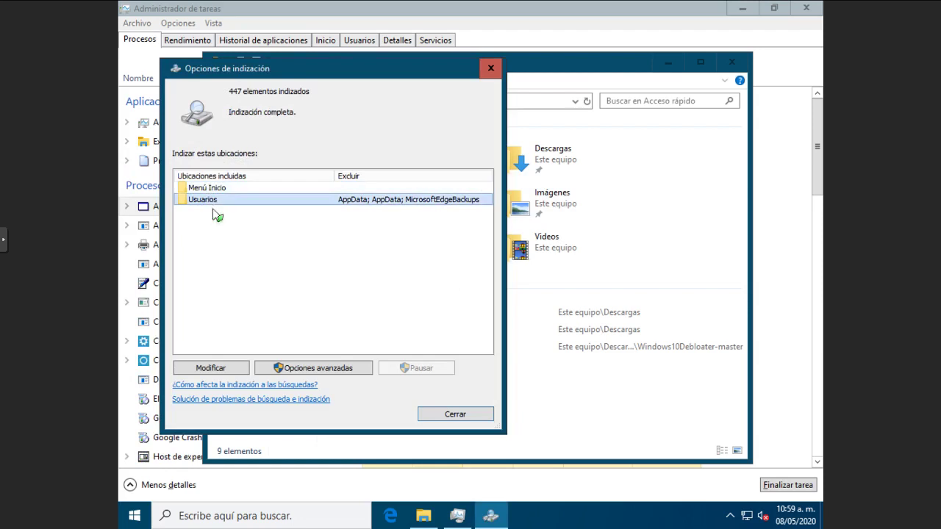
# Exclude the Usuarios folder on drive C from the indexed locations, accept the change and close the indexing options
pyautogui.click(231, 371)
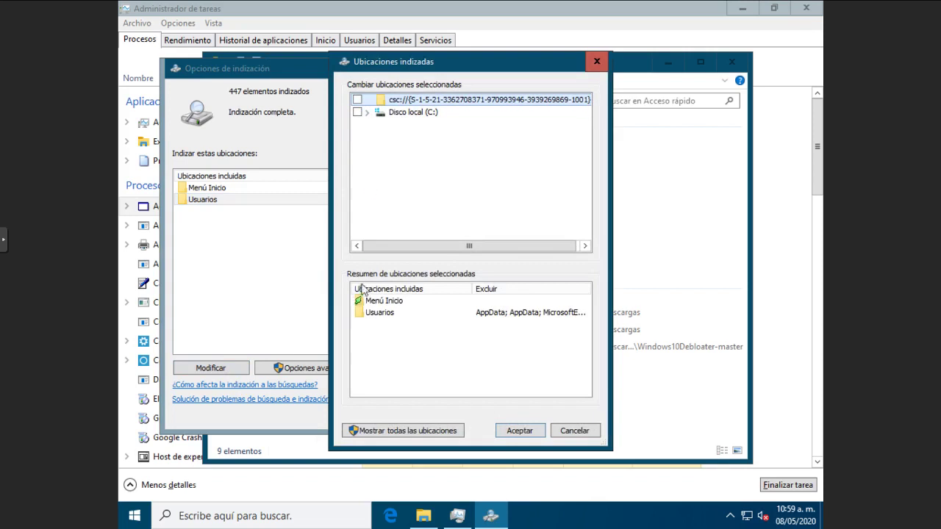
pyautogui.click(382, 303)
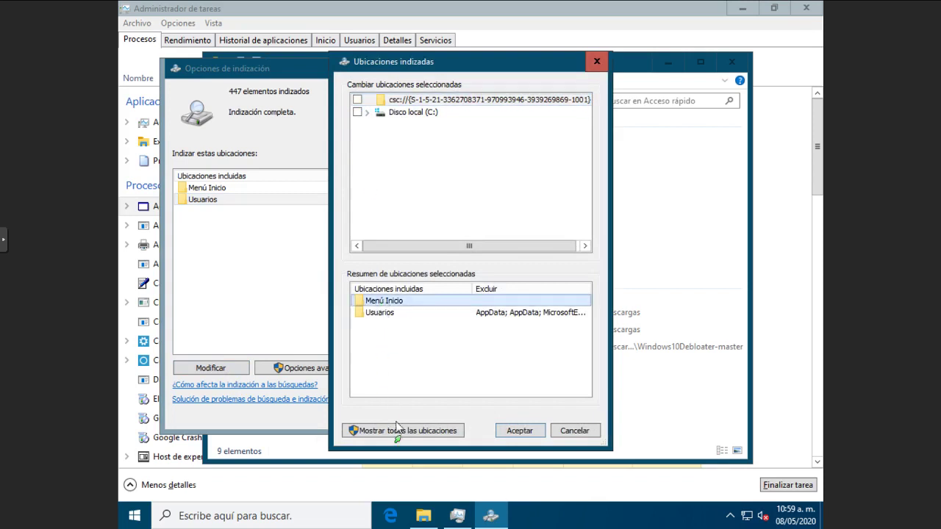
pyautogui.click(373, 315)
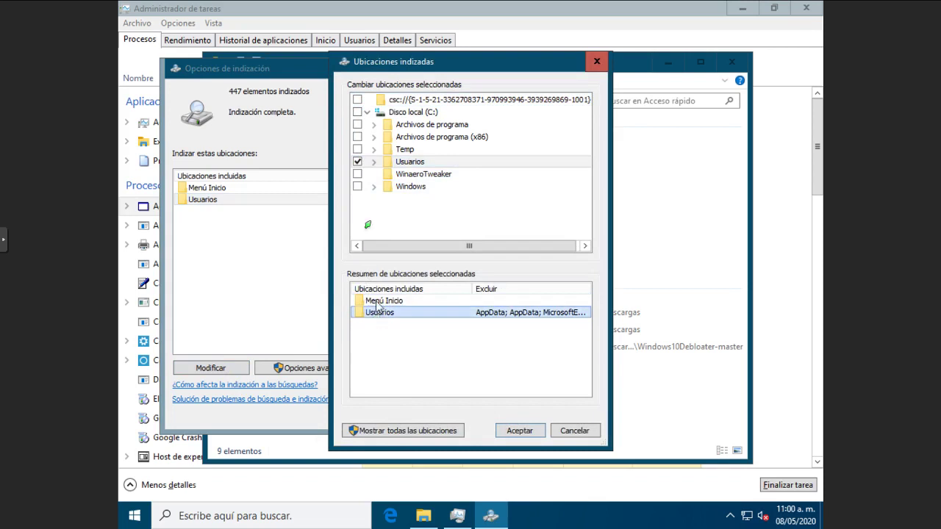
pyautogui.click(358, 162)
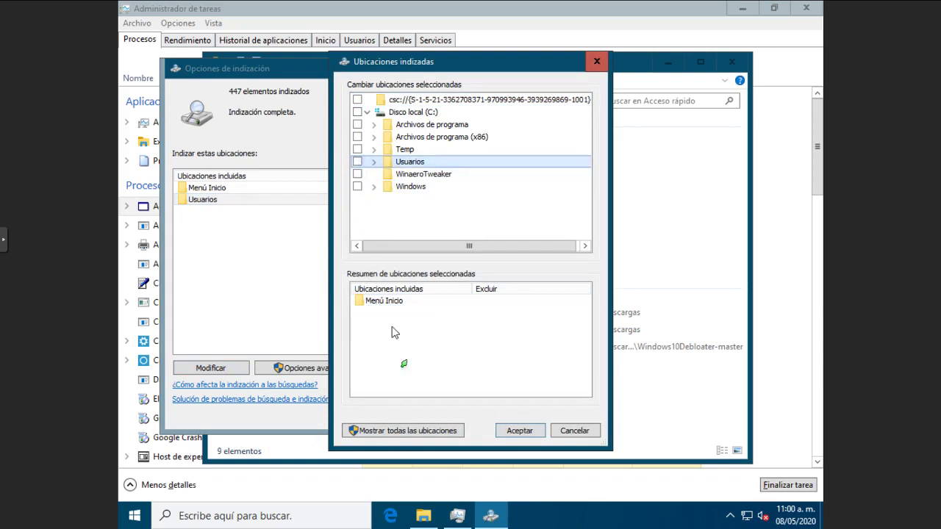
pyautogui.click(529, 434)
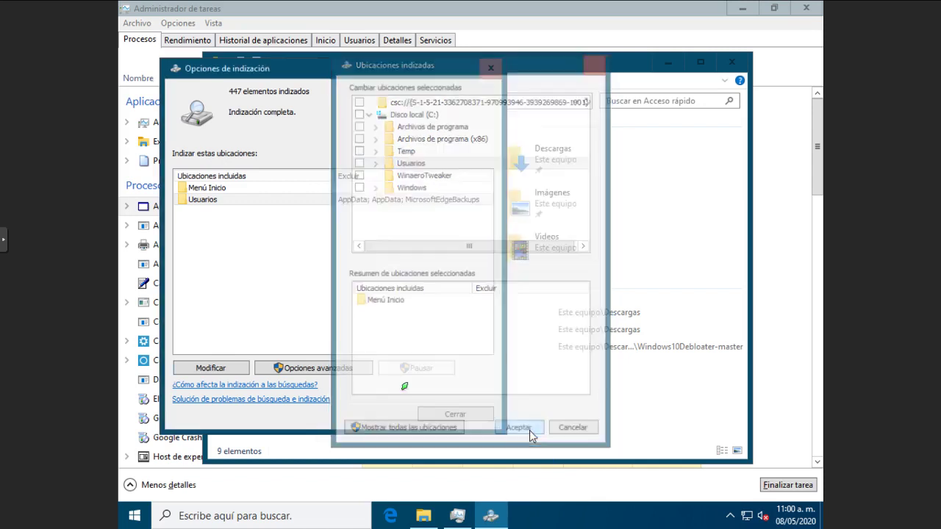
pyautogui.click(456, 416)
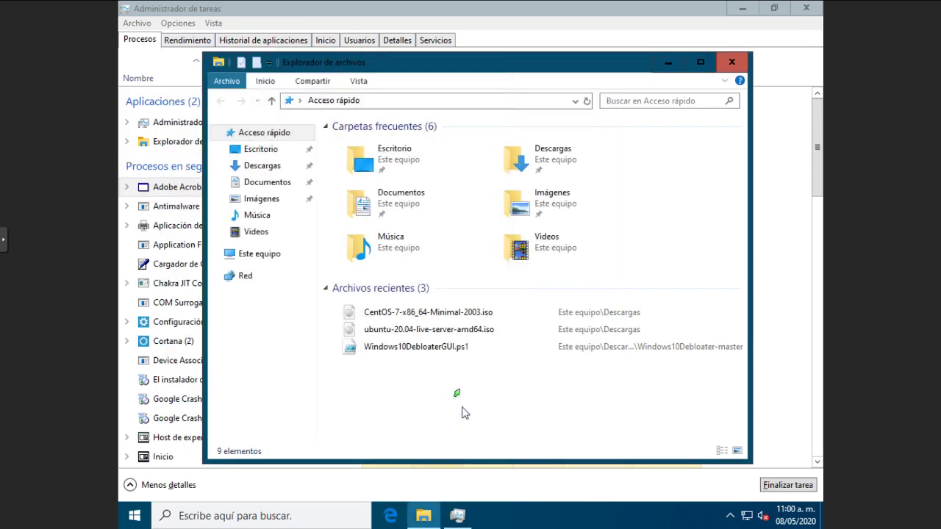
# Look through the Windows search pane's account and indexing options and its additional result categories
pyautogui.click(216, 519)
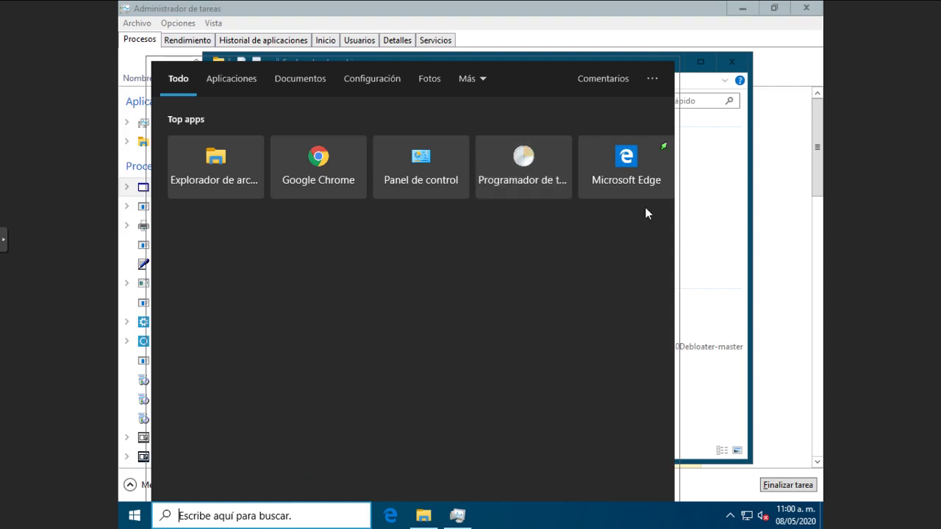
pyautogui.click(654, 82)
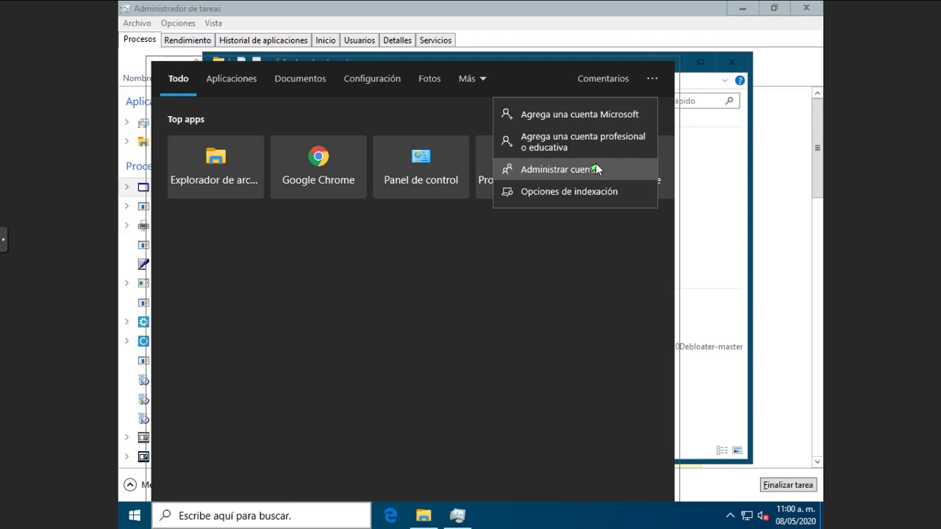
pyautogui.click(468, 254)
pyautogui.click(478, 80)
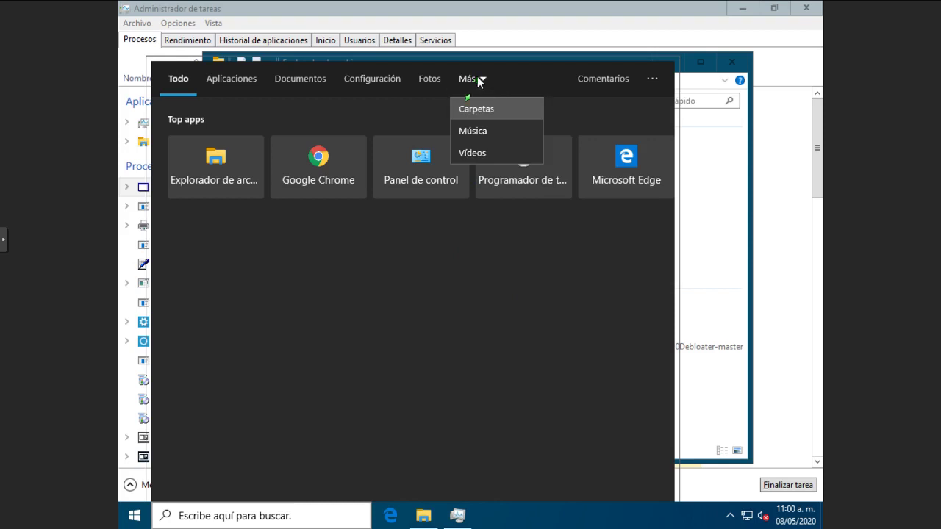
# Search Windows for "reader" from the taskbar search box
pyautogui.click(245, 517)
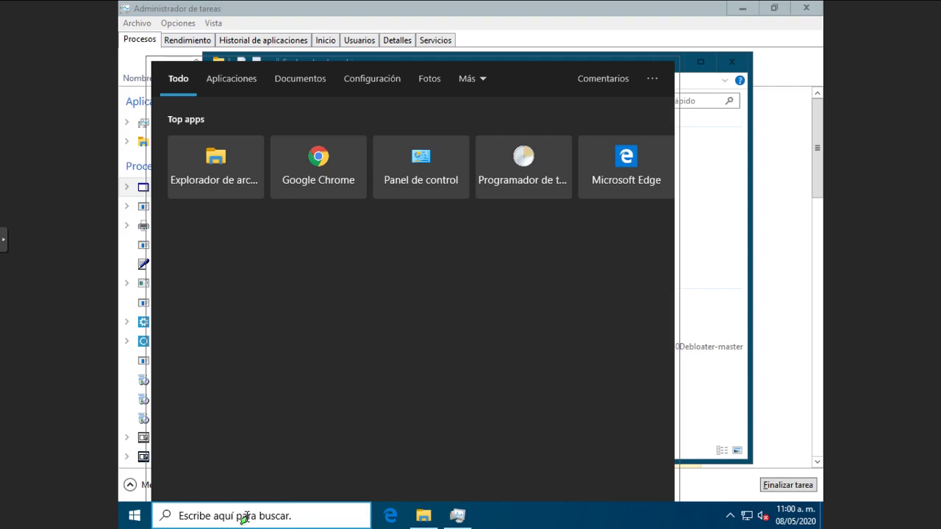
pyautogui.write('are')
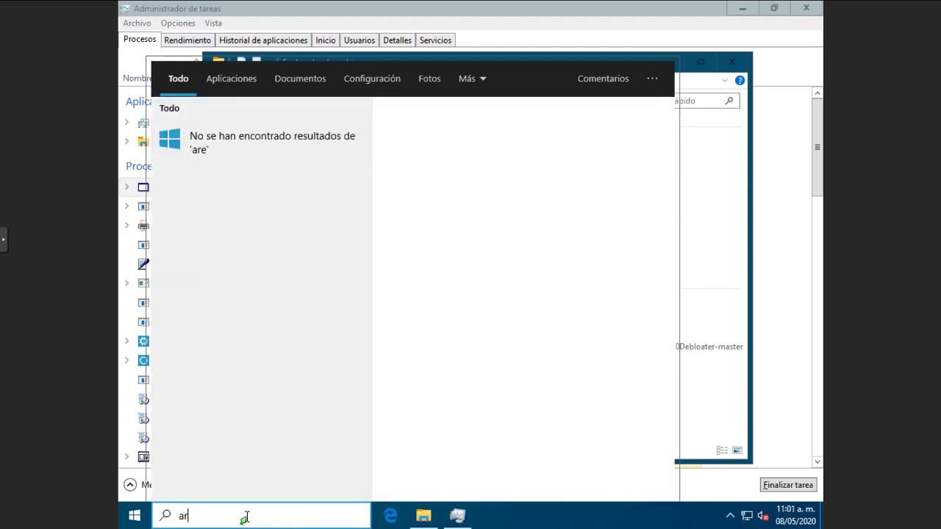
pyautogui.press('BackSpace')
pyautogui.press('BackSpace')
pyautogui.write('reader')
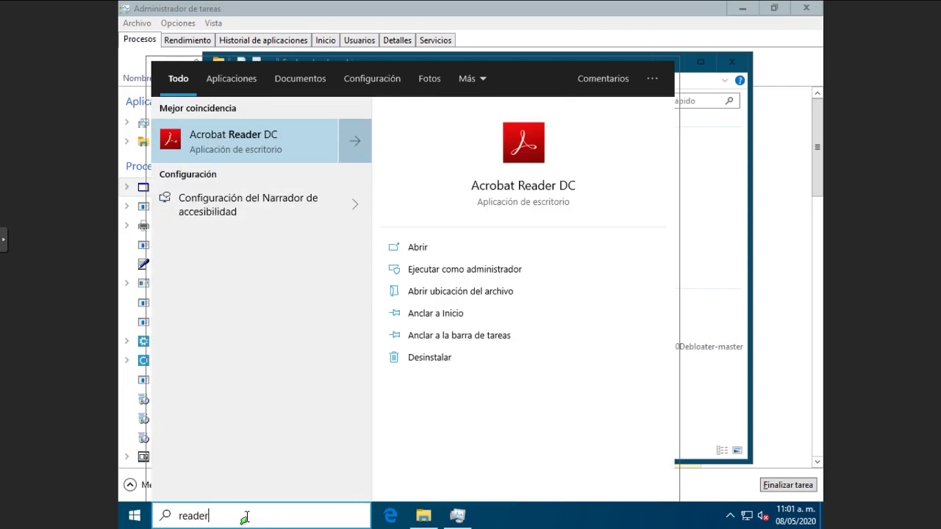
# Replace the Windows search term with "google" and dismiss the search pane after viewing the result
pyautogui.press('BackSpace')
pyautogui.press('BackSpace')
pyautogui.press('BackSpace')
pyautogui.press('BackSpace')
pyautogui.press('BackSpace')
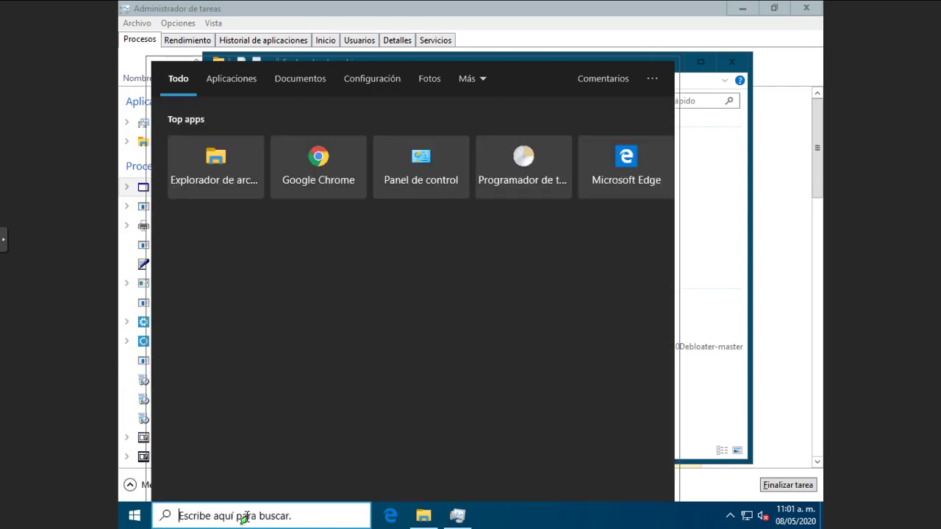
pyautogui.write('google')
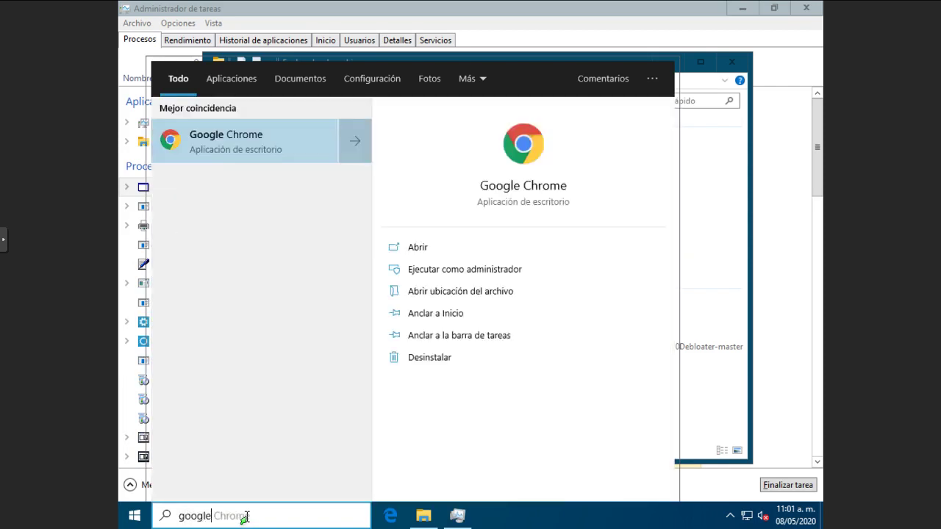
pyautogui.press('Escape')
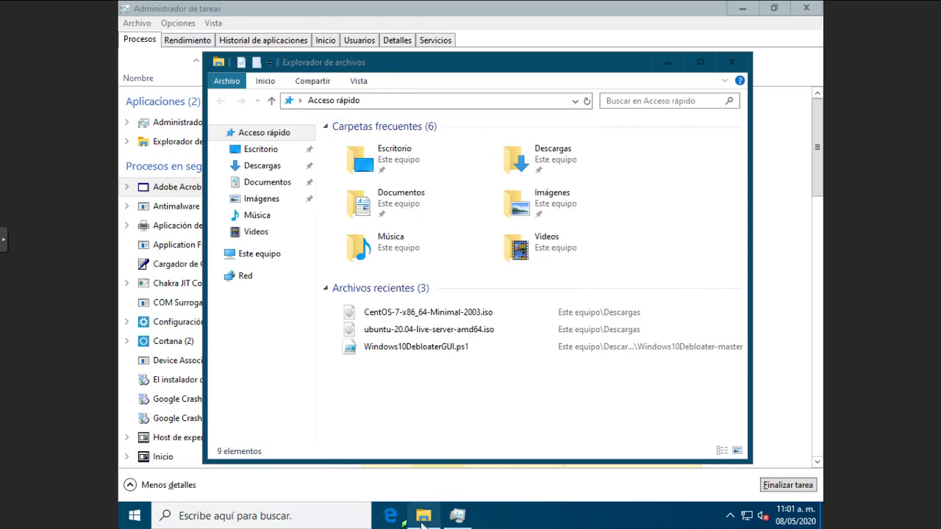
# Unpin Microsoft Edge from the taskbar and hide the taskbar search box
pyautogui.rightClick(384, 522)
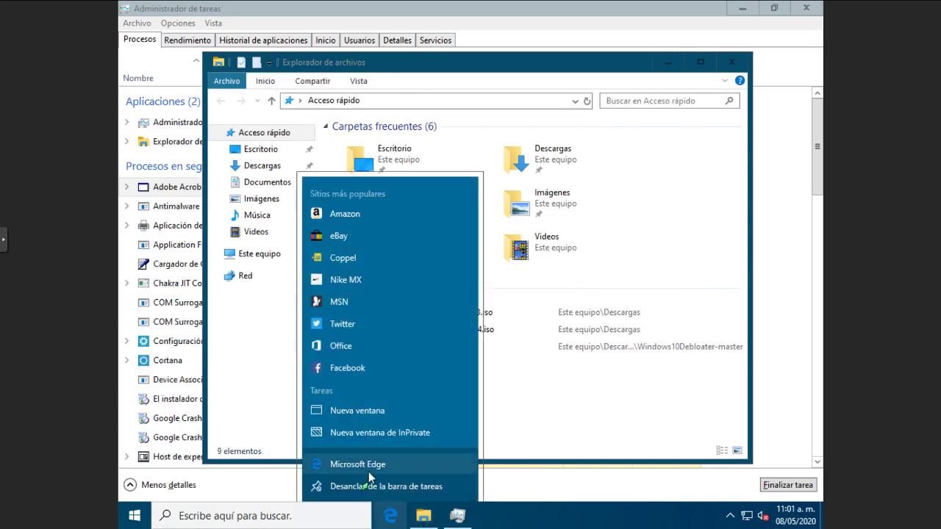
pyautogui.click(368, 491)
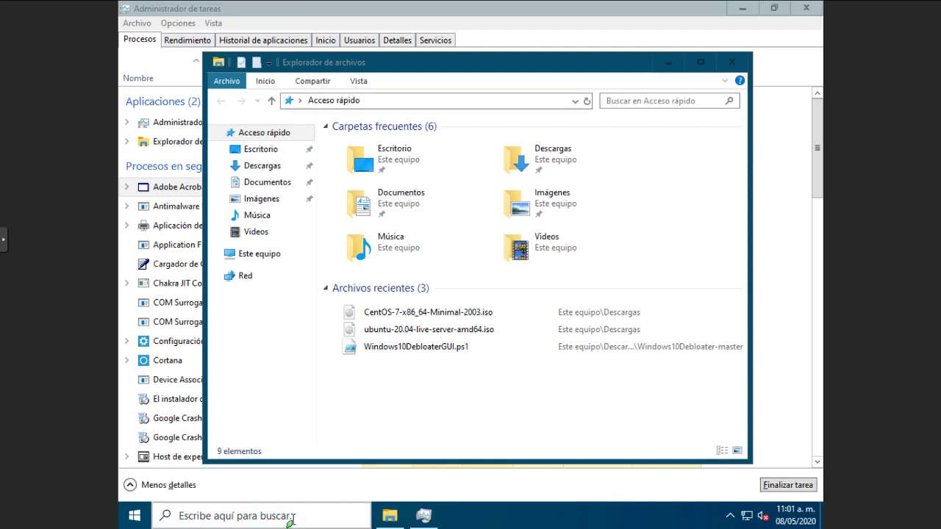
pyautogui.rightClick(353, 522)
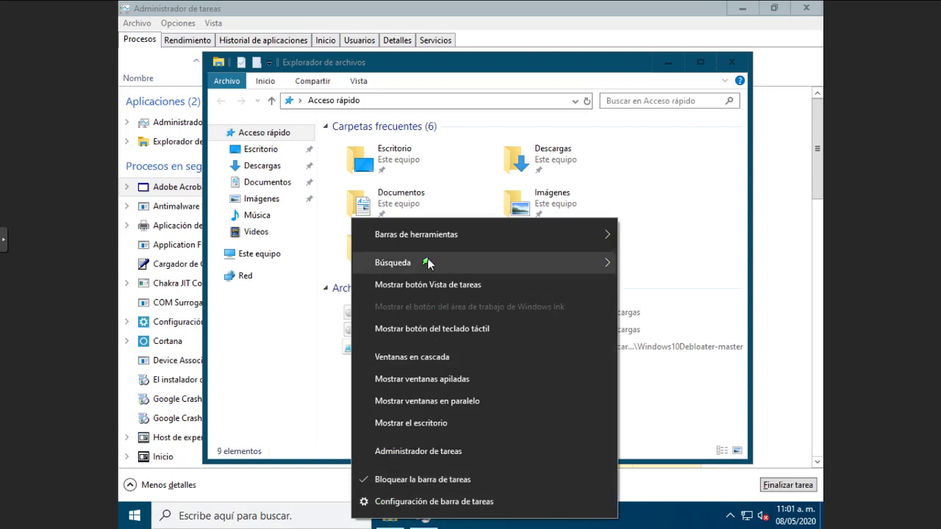
pyautogui.moveTo(428, 259)
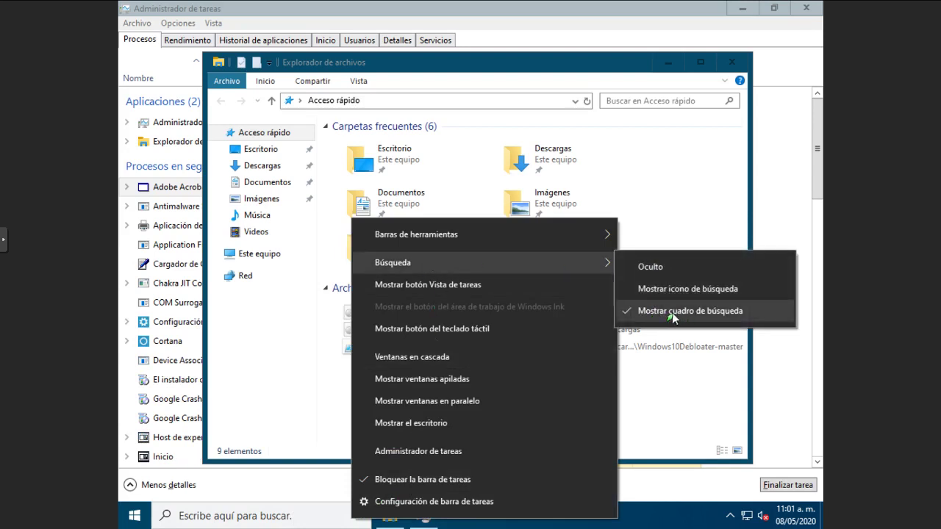
pyautogui.click(648, 267)
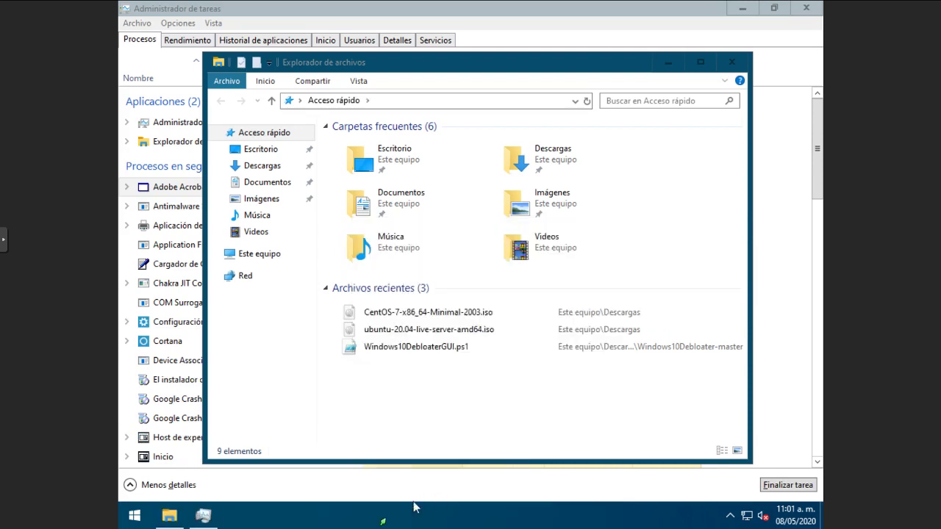
# Search for "google" directly from the Windows Start menu, and dismiss the search pane
pyautogui.press('super')
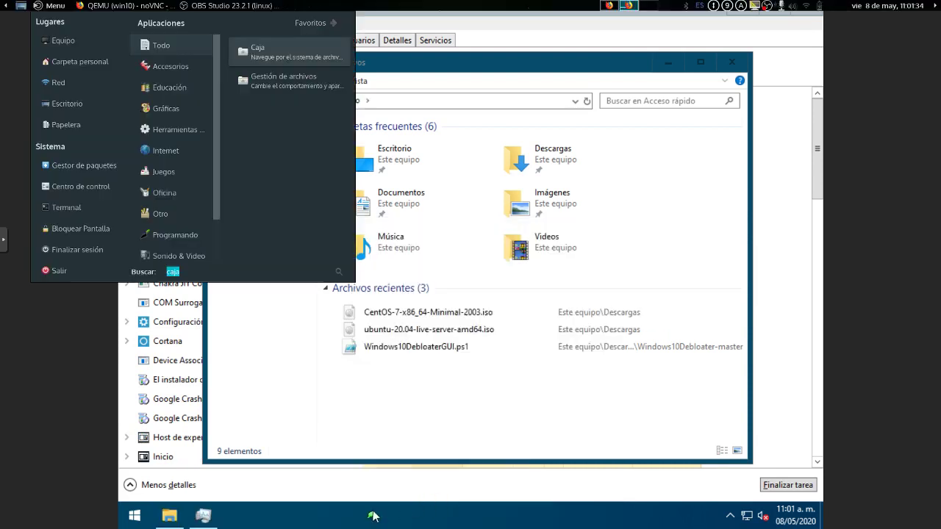
pyautogui.press('super')
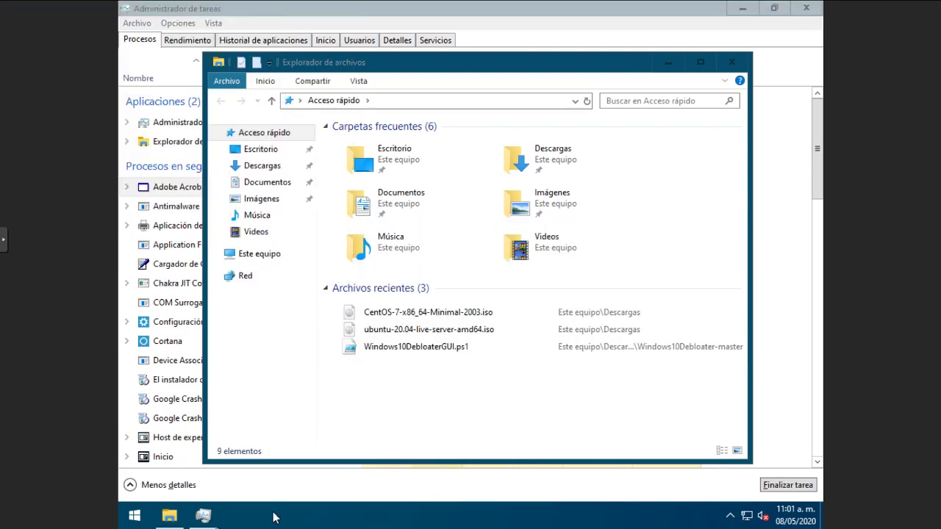
pyautogui.click(131, 518)
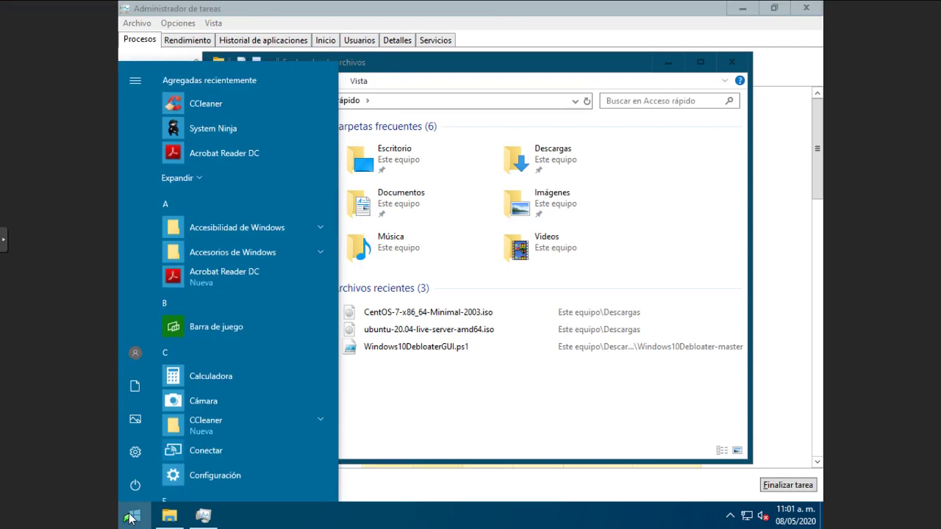
pyautogui.write('google')
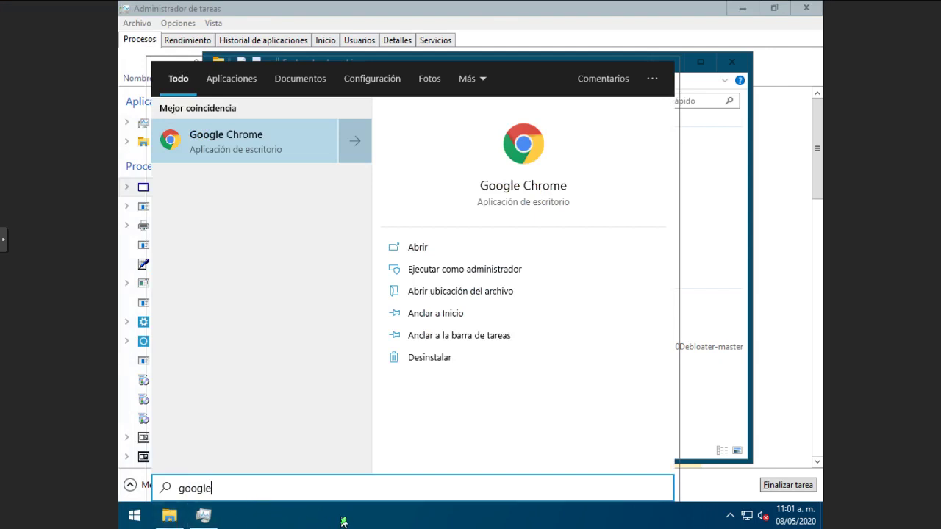
pyautogui.click(238, 522)
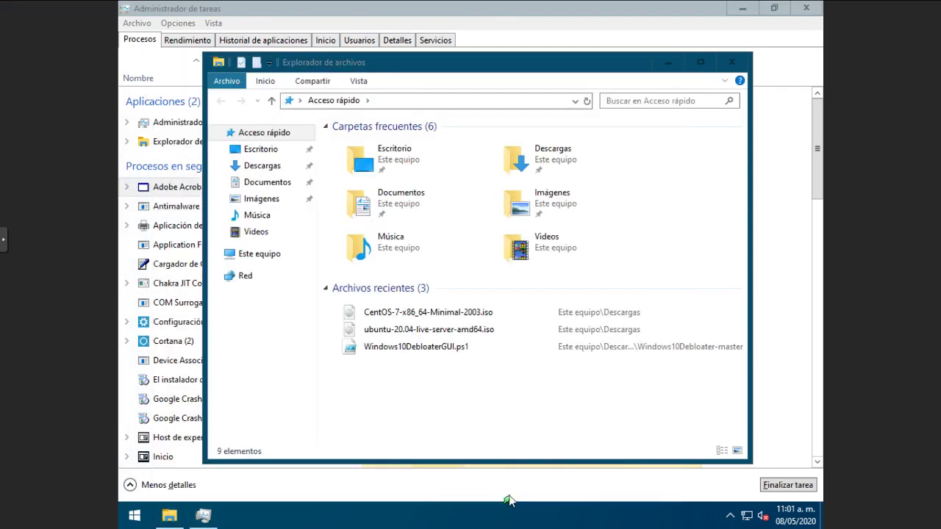
# Close File Explorer and widen Task Manager's Nombre column so the full background process names can be read
pyautogui.click(733, 65)
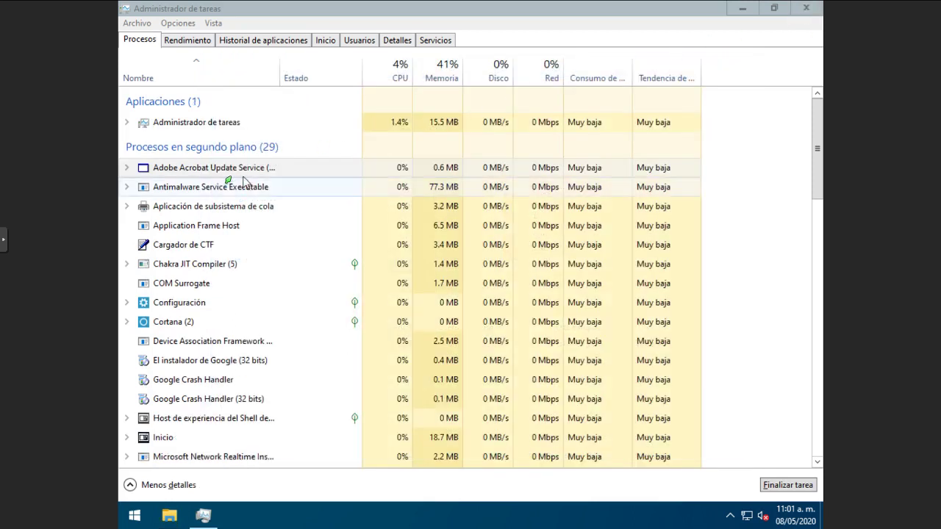
pyautogui.click(226, 169)
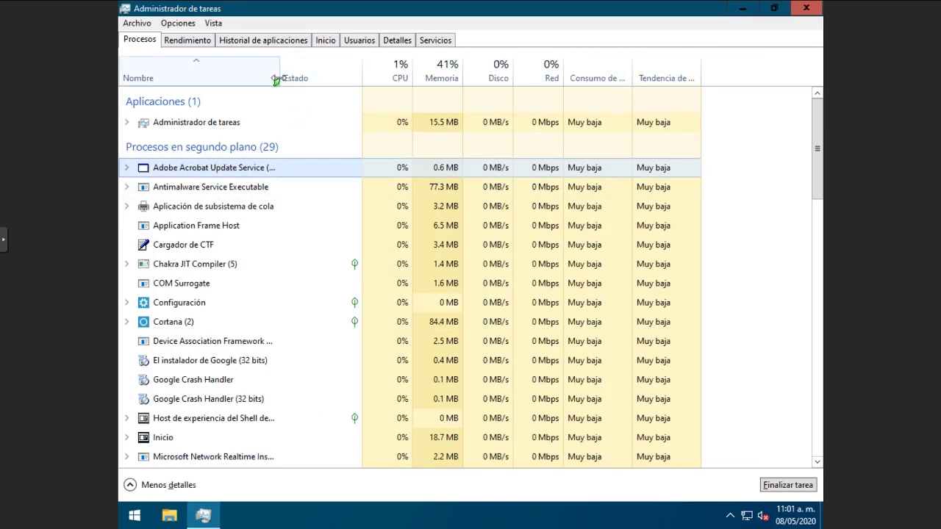
pyautogui.moveTo(280, 81); pyautogui.dragTo(371, 81)
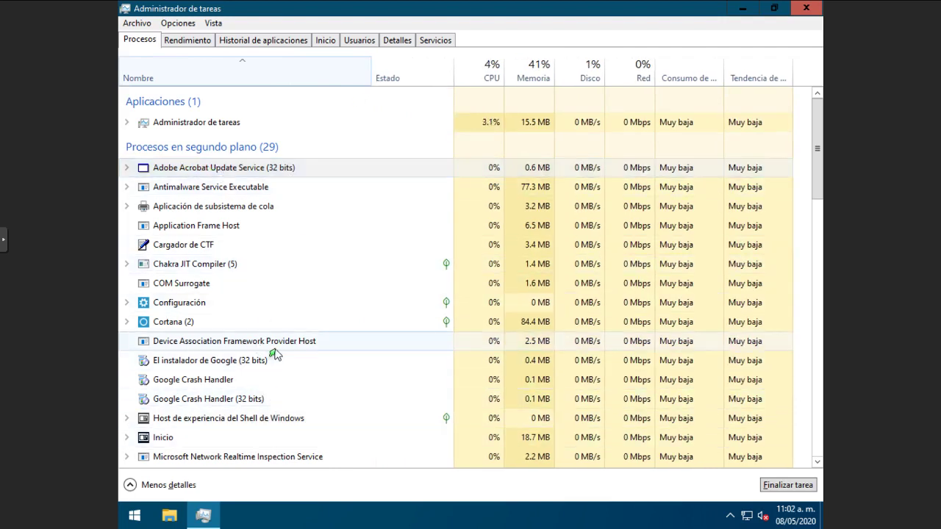
pyautogui.scroll(-3, 338, 365)
pyautogui.scroll(3, 309, 393)
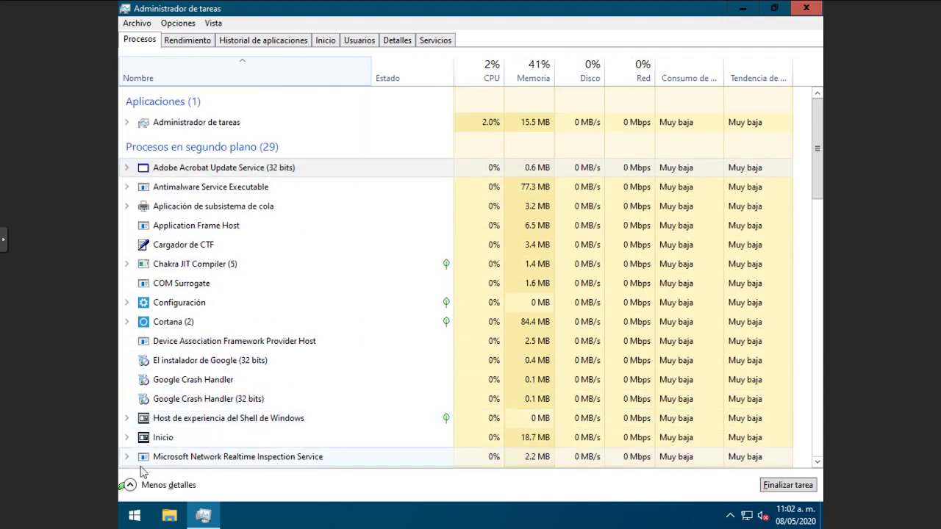
# Open the Services console by running services.msc from the Ejecutar dialog, and maximize its window
pyautogui.click(134, 517)
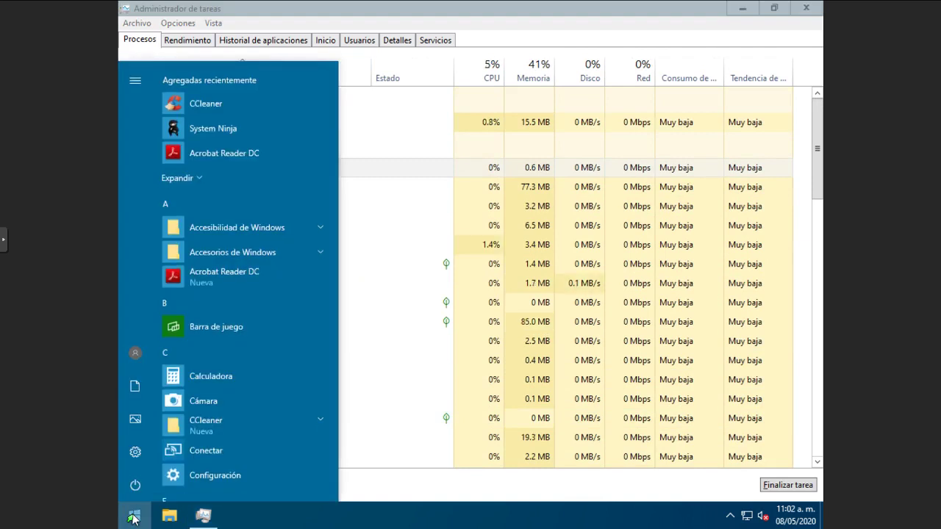
pyautogui.write('eje')
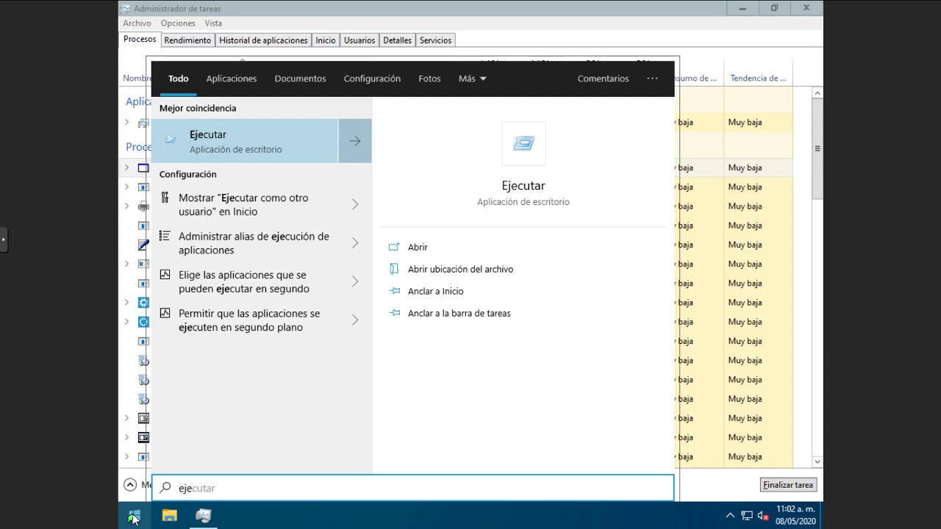
pyautogui.press('Return')
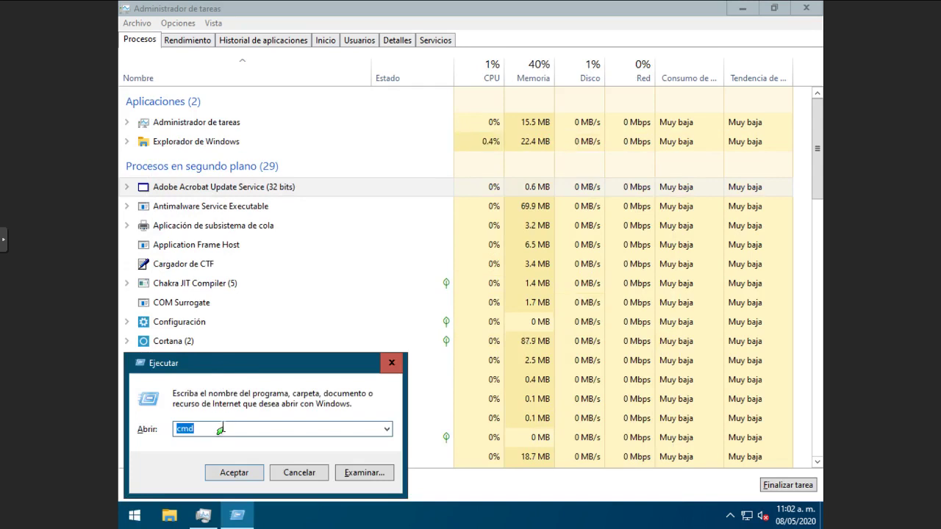
pyautogui.write('services.msc')
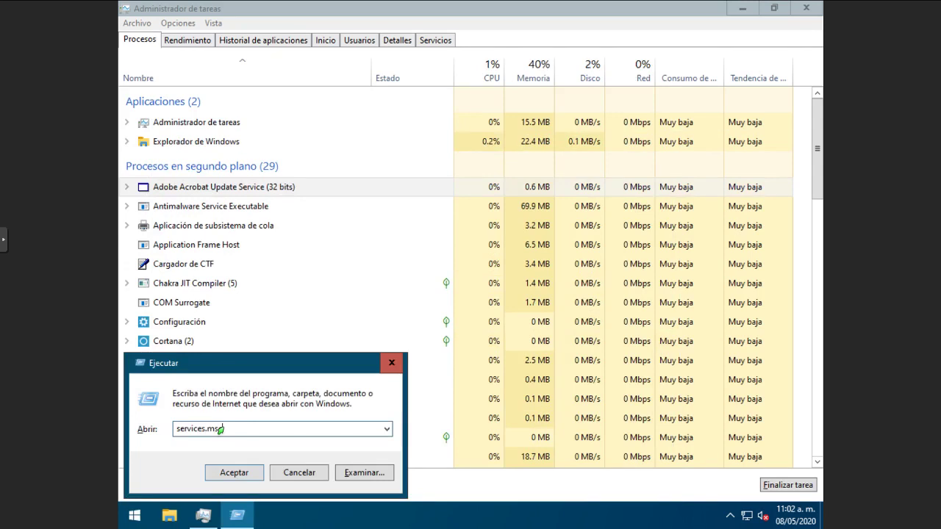
pyautogui.press('Return')
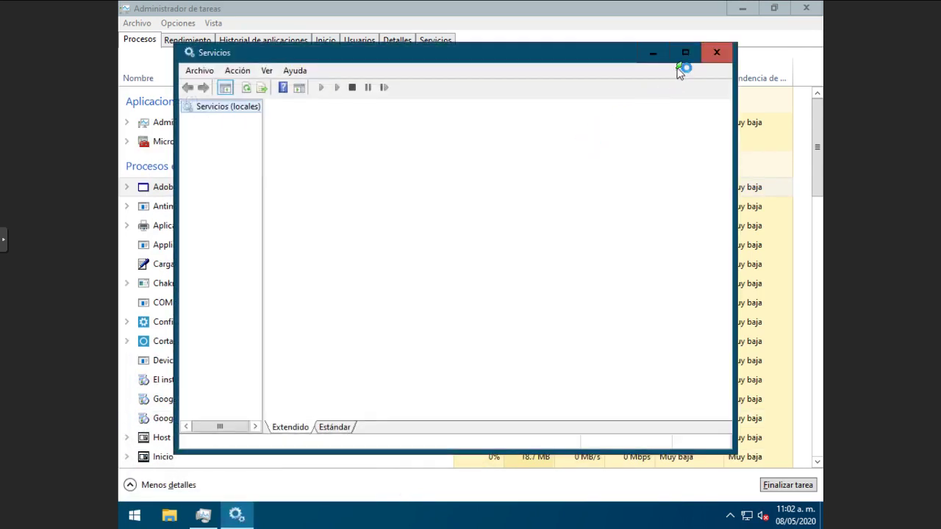
pyautogui.click(684, 52)
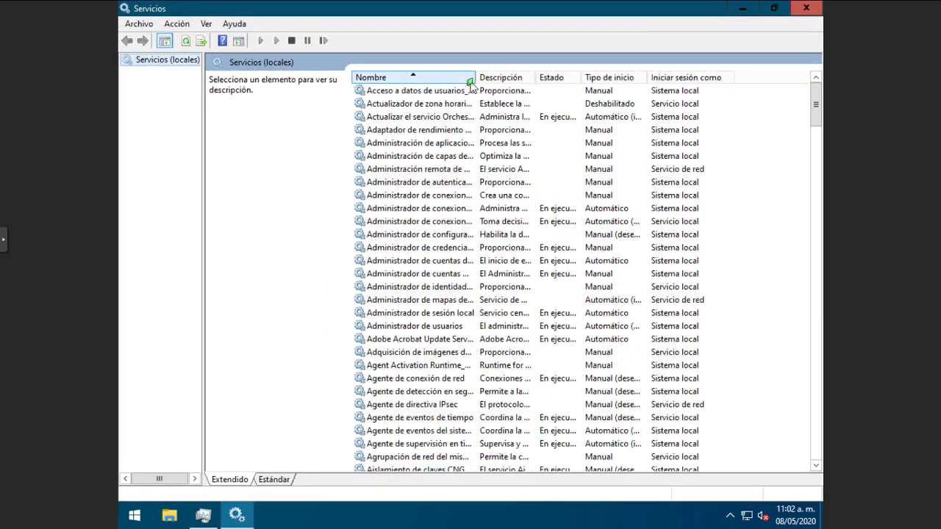
# Widen the Nombre column in Services and match the Adobe Acrobat Update Service with its background process in Task Manager
pyautogui.moveTo(471, 76); pyautogui.dragTo(511, 76)
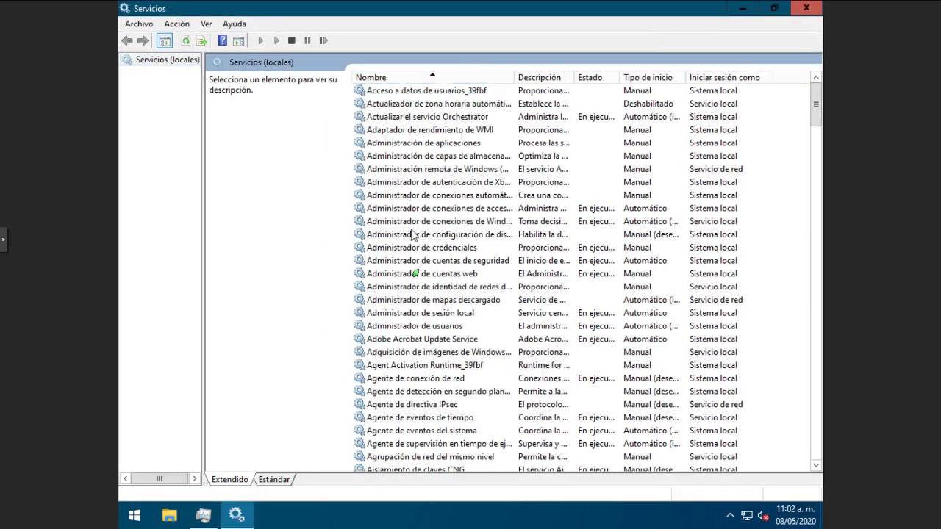
pyautogui.click(420, 340)
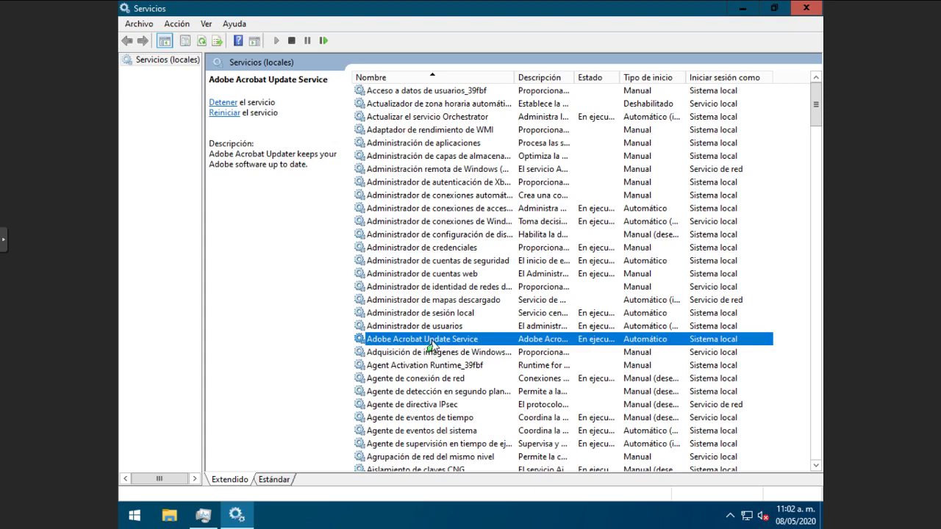
pyautogui.click(205, 516)
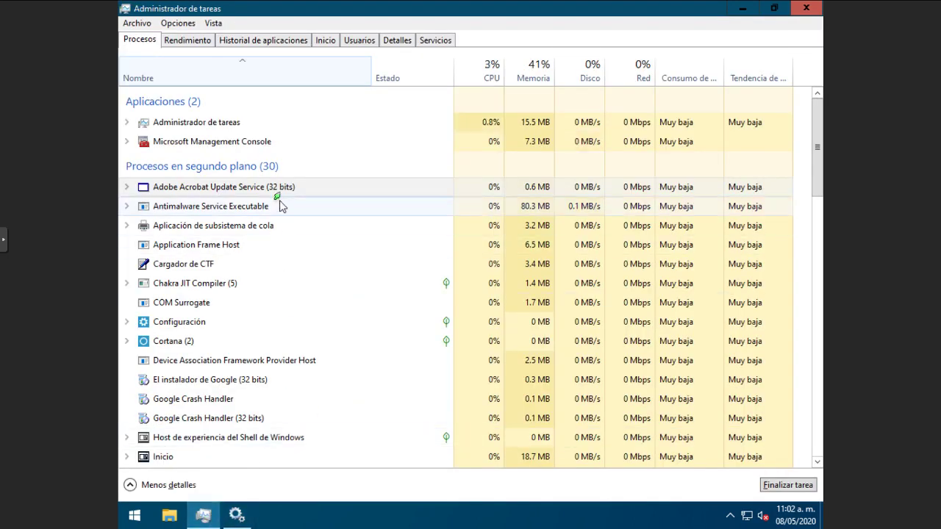
pyautogui.click(542, 186)
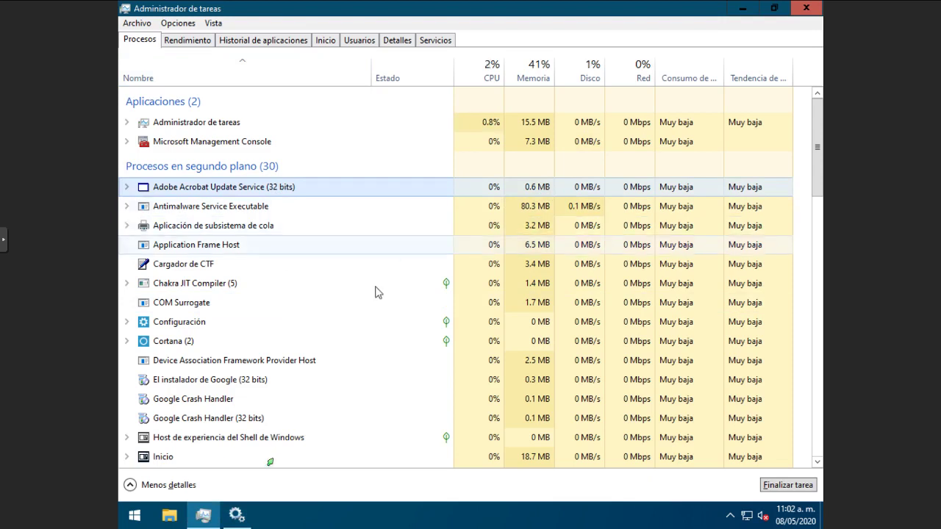
pyautogui.click(236, 514)
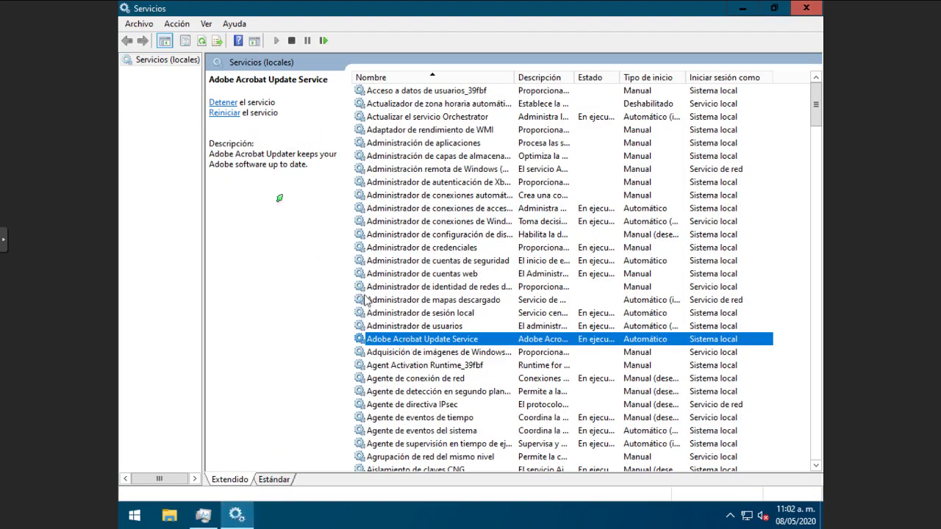
# Set the Adobe Acrobat Update Service's startup type to Deshabilitado, stop the service, and accept the changes
pyautogui.doubleClick(410, 341)
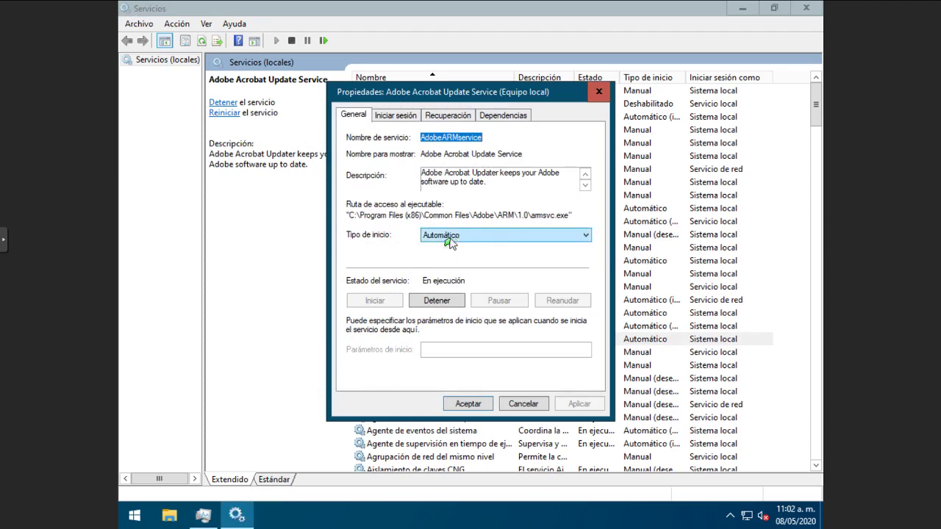
pyautogui.click(450, 236)
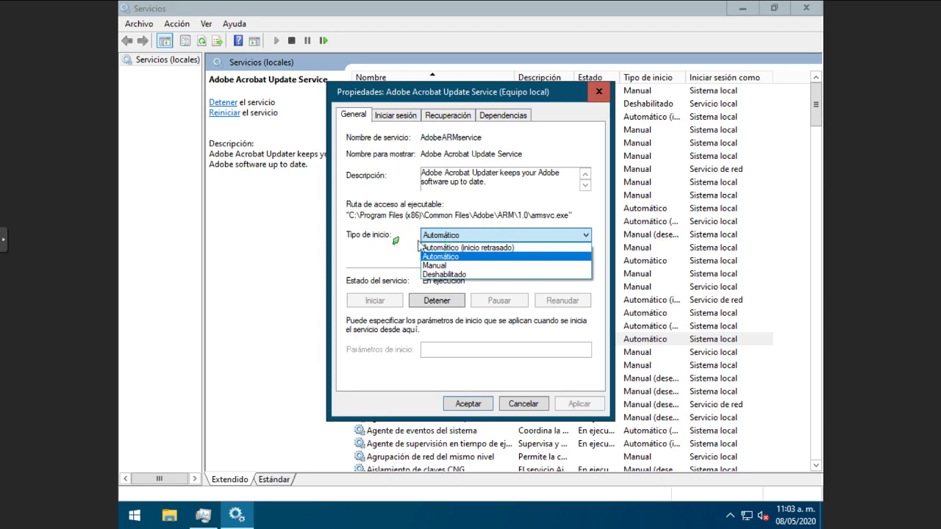
pyautogui.click(382, 249)
pyautogui.click(432, 236)
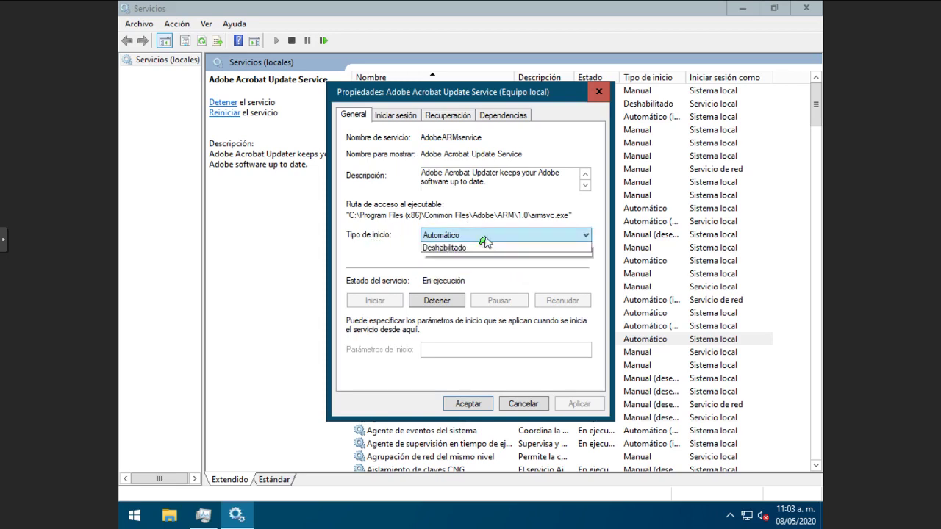
pyautogui.click(452, 275)
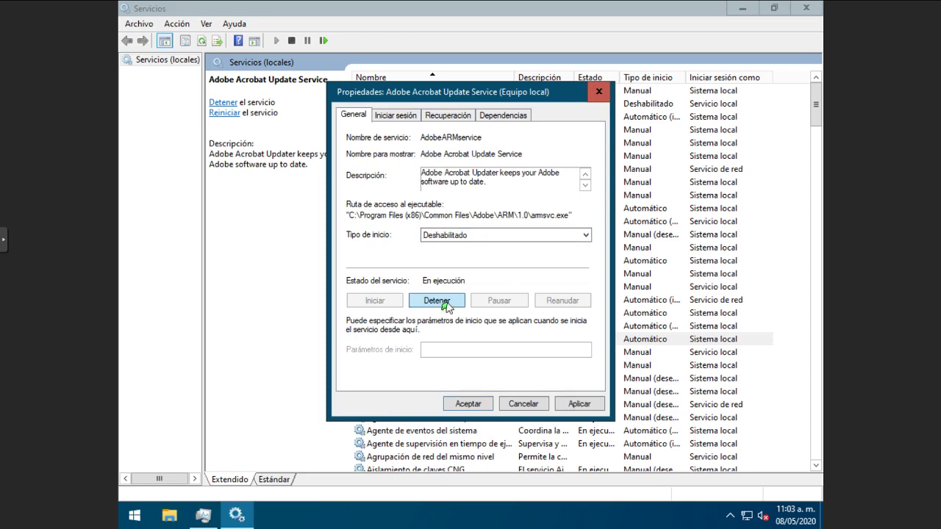
pyautogui.click(444, 302)
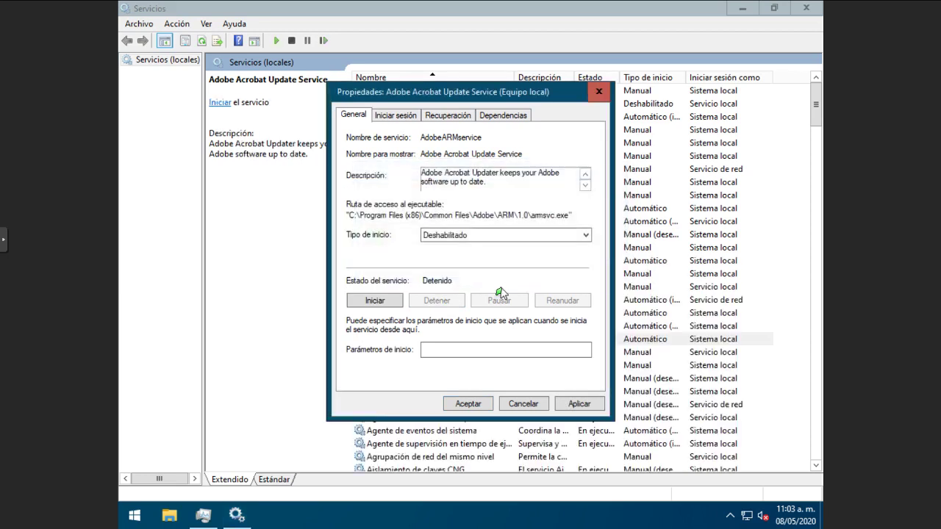
pyautogui.click(466, 404)
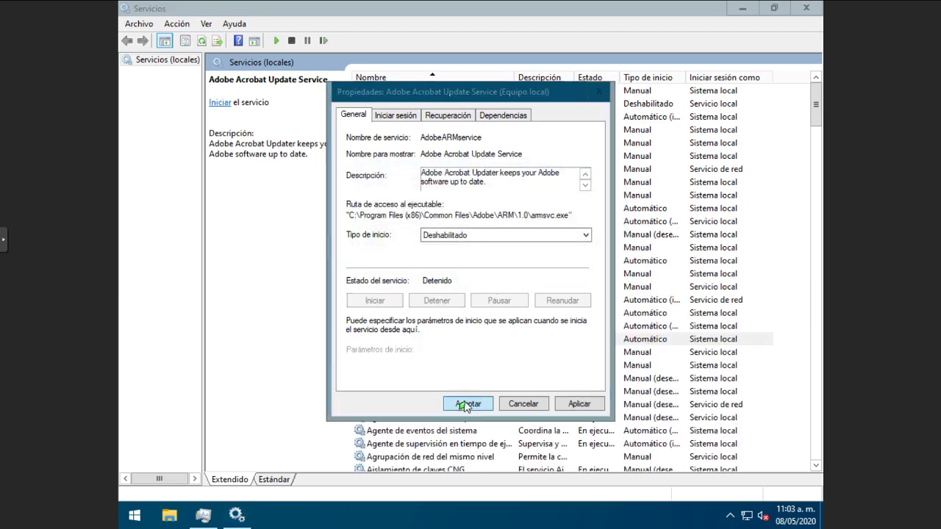
# Review Task Manager's background processes for the Adobe update process and the Google Crash Handler entries
pyautogui.click(218, 521)
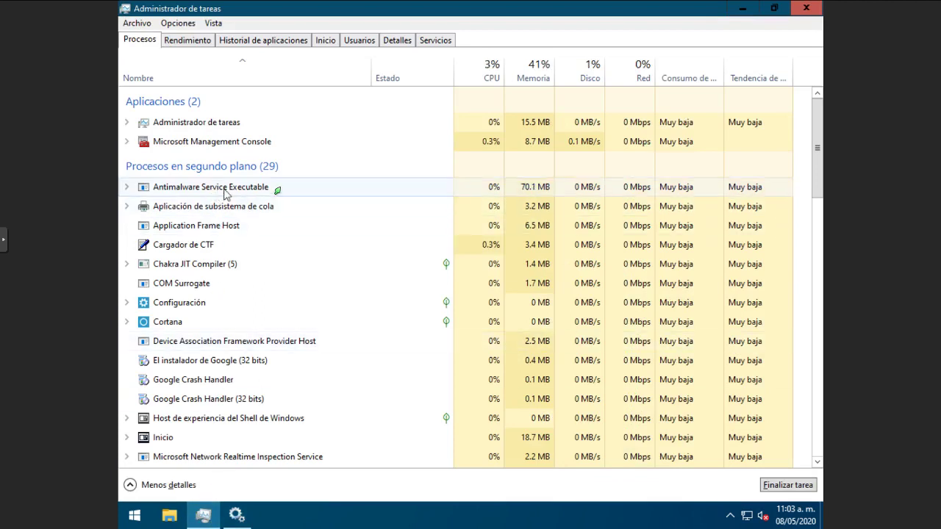
pyautogui.click(287, 265)
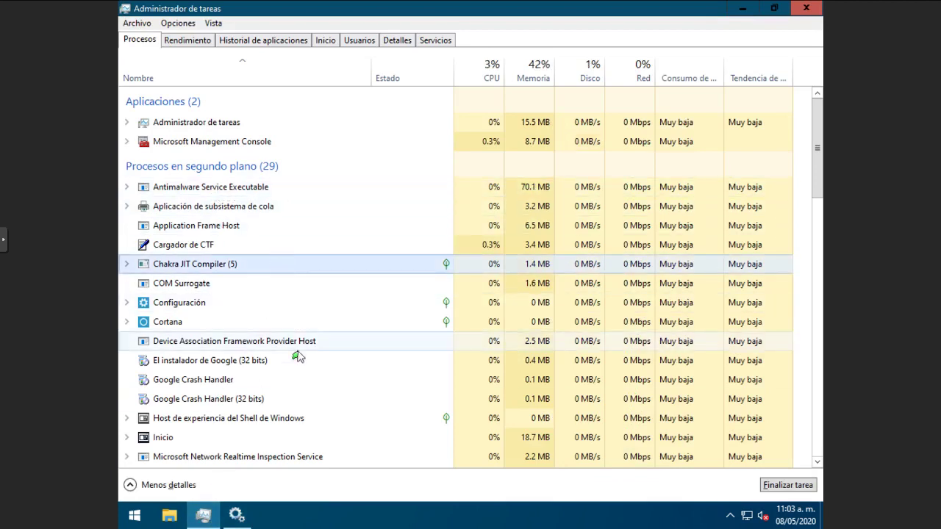
pyautogui.scroll(-2, 298, 356)
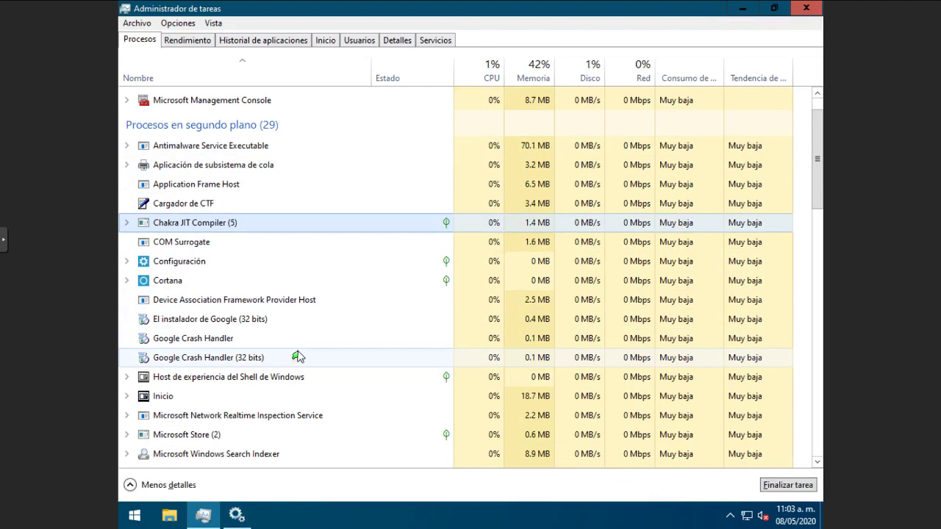
pyautogui.scroll(-2, 297, 357)
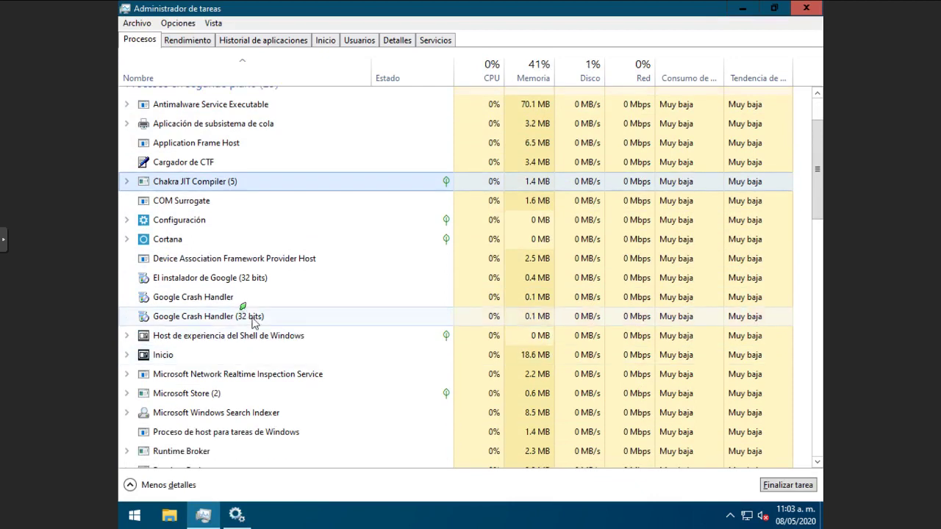
pyautogui.click(248, 298)
pyautogui.click(256, 318)
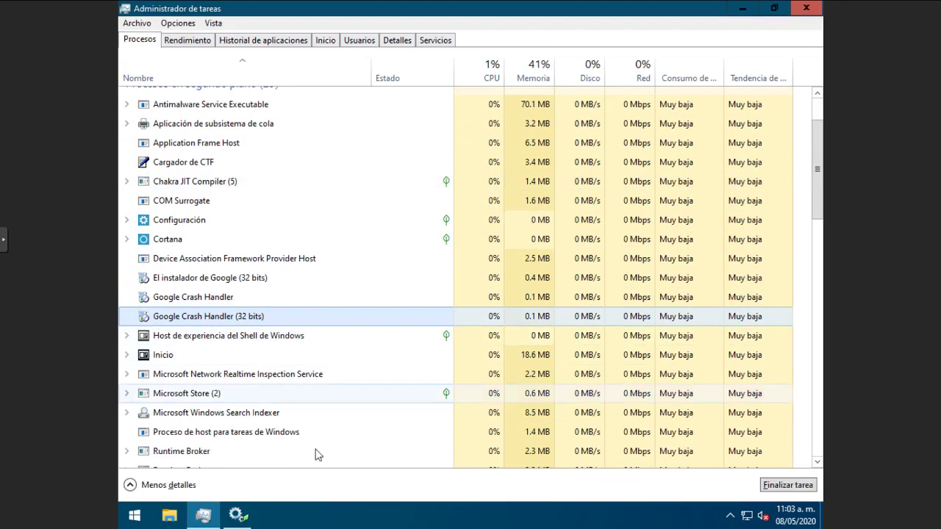
# In the Services console, set the startup type of Google Update Servicio (gupdate) to Deshabilitado and apply it
pyautogui.click(237, 515)
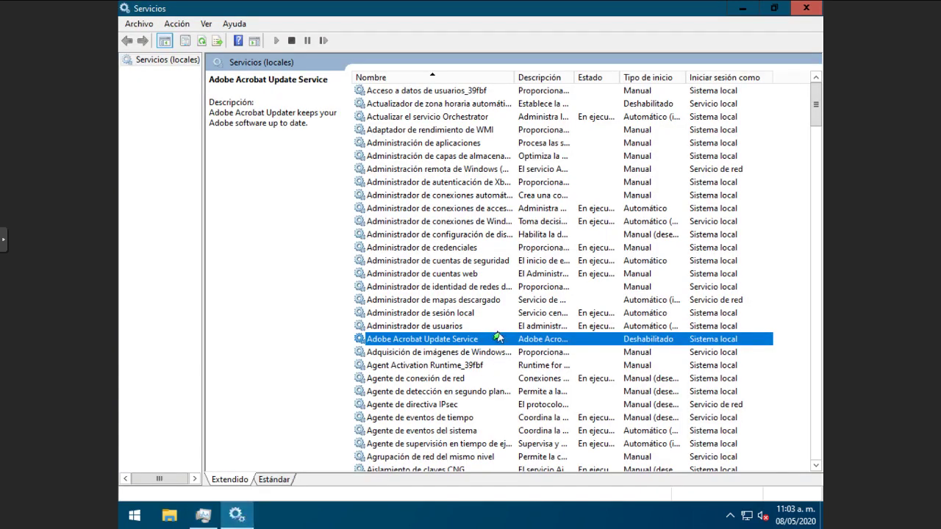
pyautogui.scroll(-3, 499, 336)
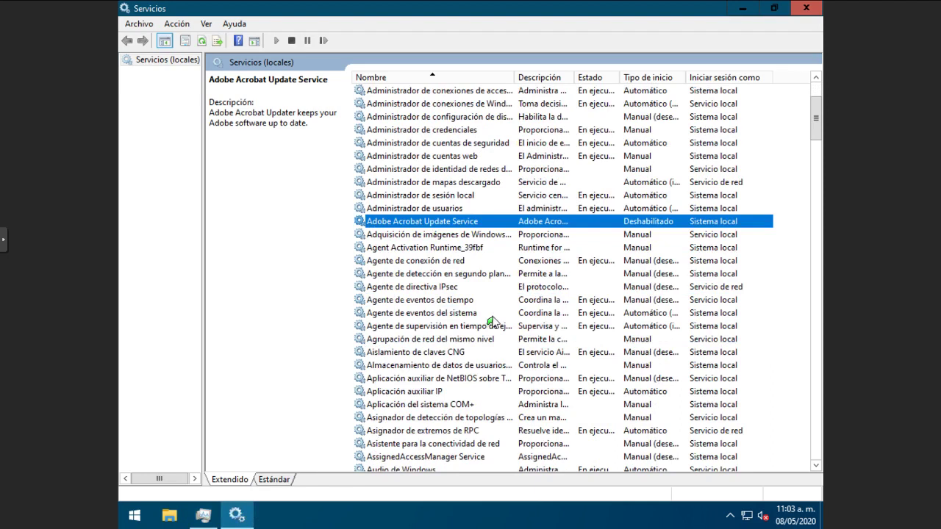
pyautogui.scroll(-15, 492, 323)
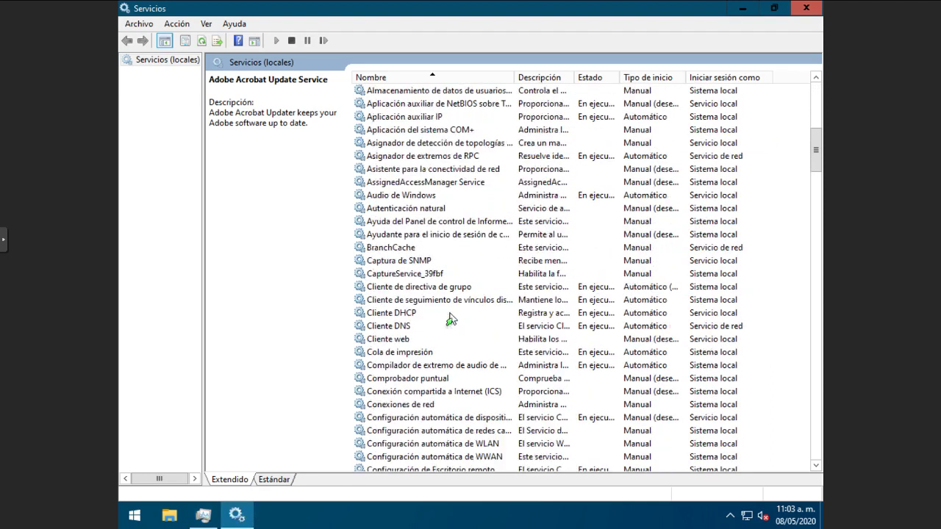
pyautogui.scroll(-7, 436, 344)
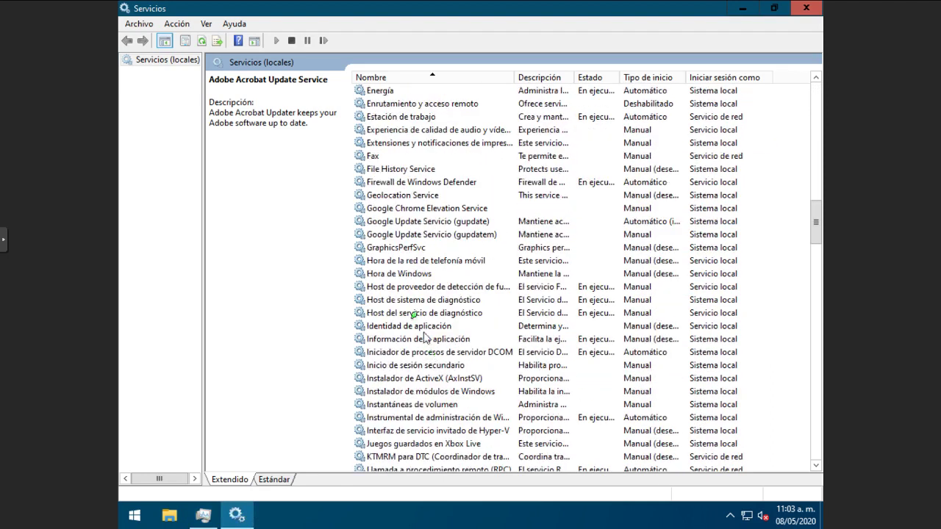
pyautogui.click(420, 210)
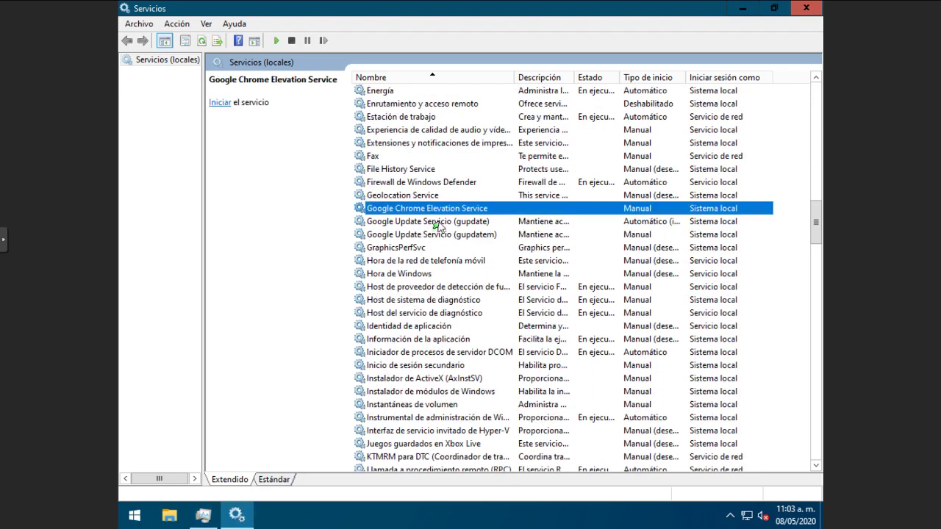
pyautogui.click(441, 225)
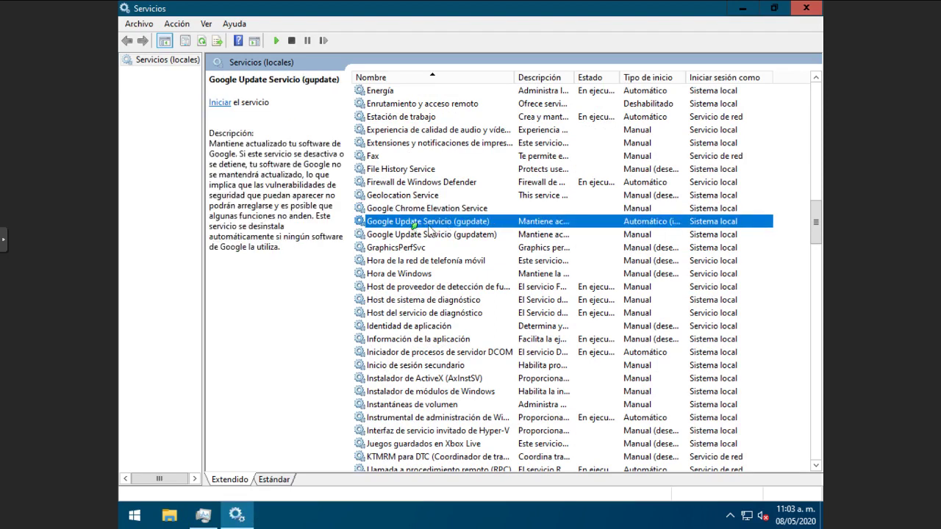
pyautogui.doubleClick(455, 223)
pyautogui.click(468, 236)
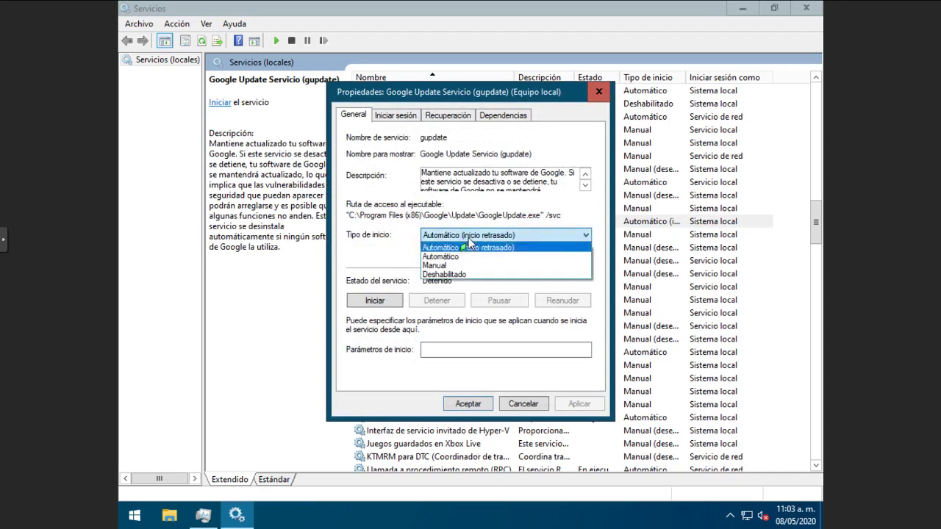
pyautogui.click(454, 276)
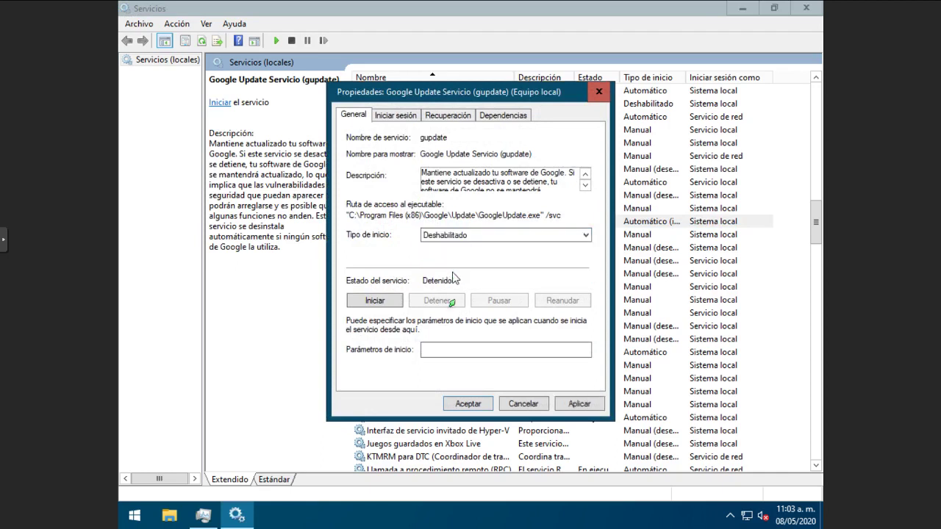
pyautogui.click(578, 405)
pyautogui.click(476, 405)
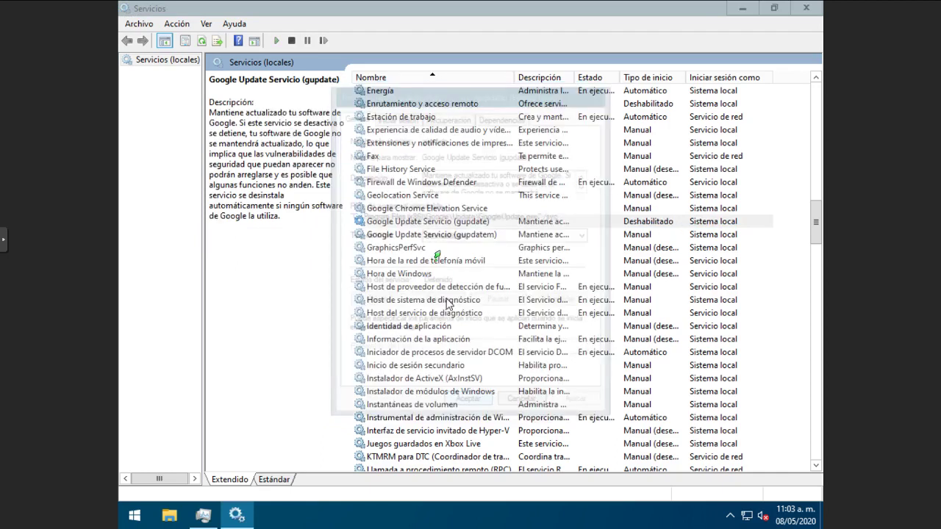
# Set the startup type of Google Update Servicio (gupdatem) to Deshabilitado and apply the change
pyautogui.click(443, 236)
pyautogui.doubleClick(443, 235)
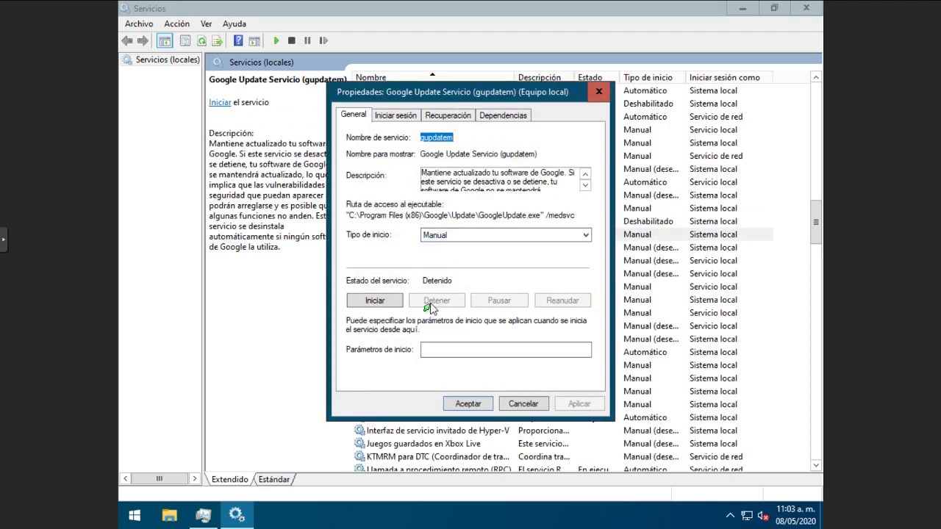
pyautogui.click(496, 237)
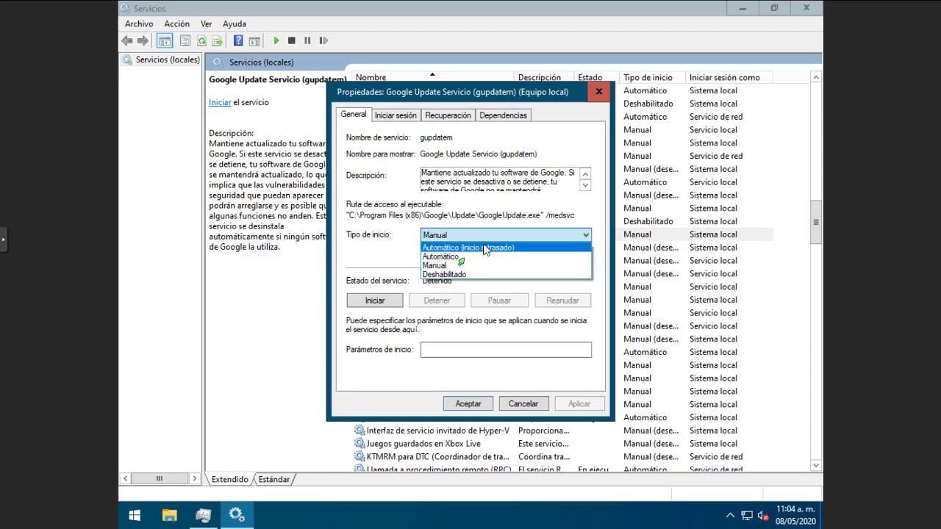
pyautogui.click(456, 274)
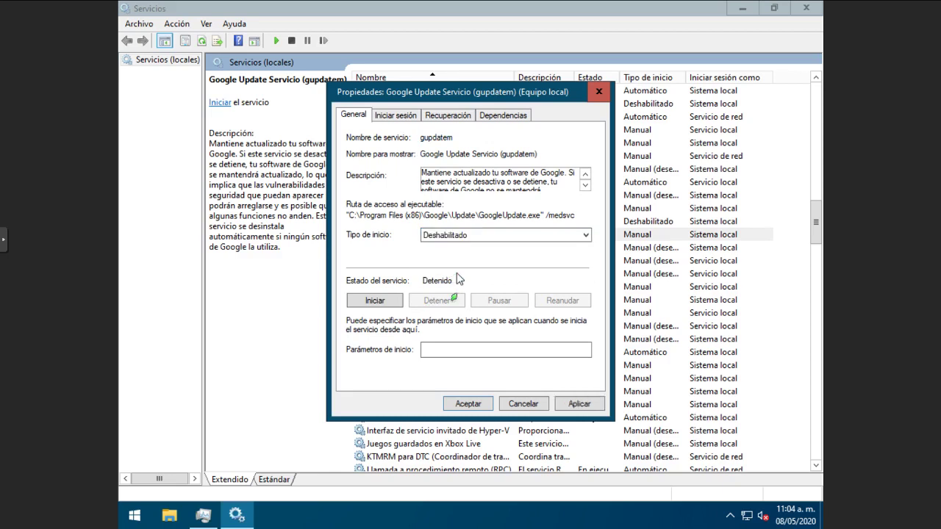
pyautogui.click(551, 403)
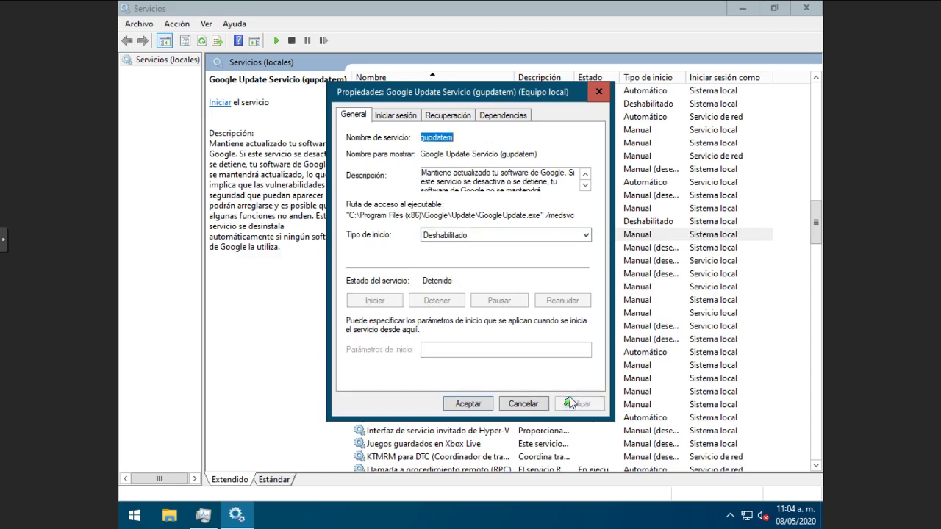
pyautogui.click(468, 404)
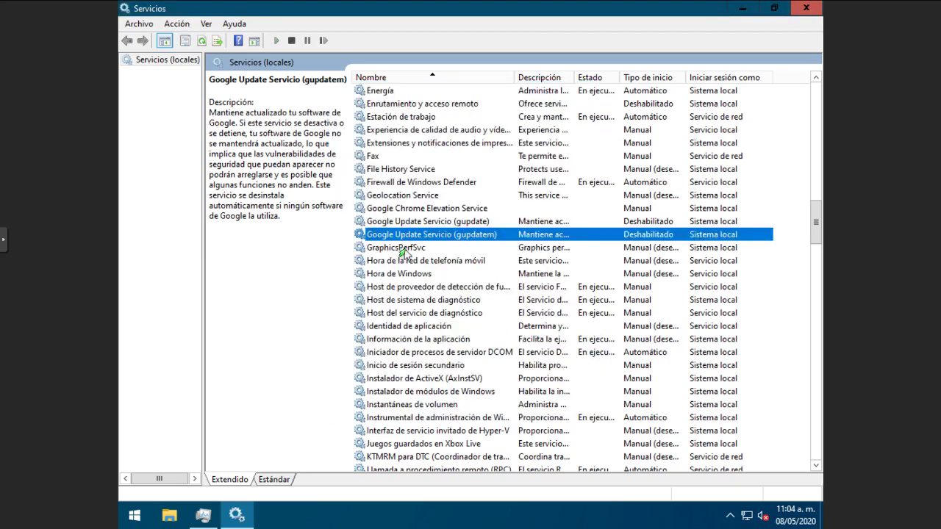
# Review the remaining services in the list, from the Google entries down to Windows Update and Xbox, for unneeded ones
pyautogui.scroll(-3, 434, 333)
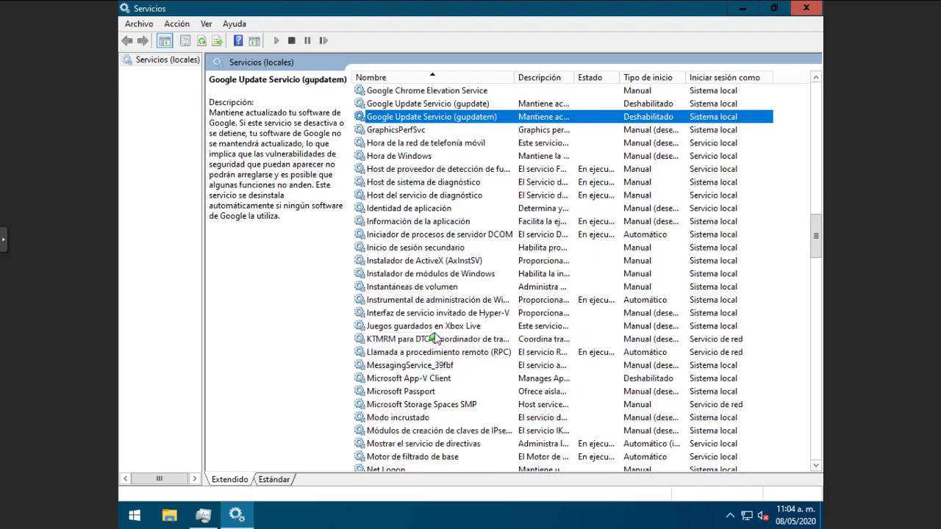
pyautogui.scroll(-2, 435, 332)
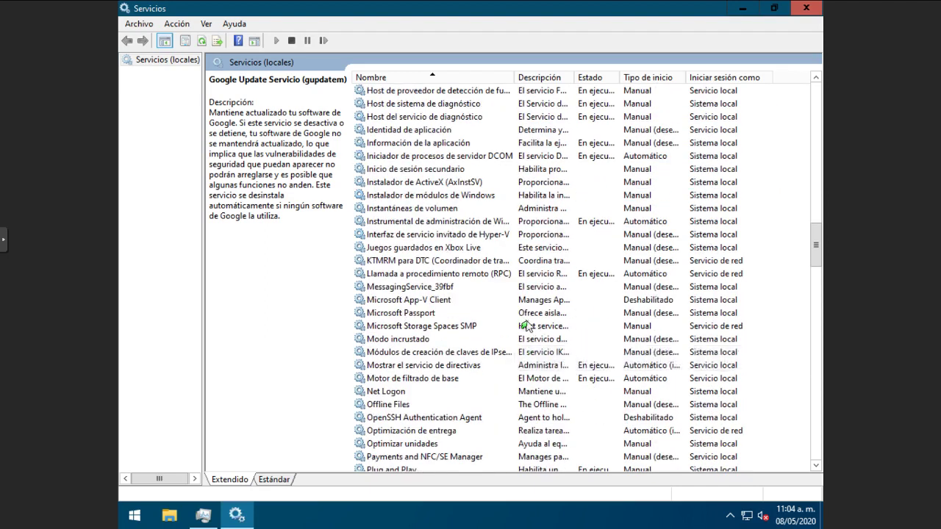
pyautogui.scroll(-8, 524, 328)
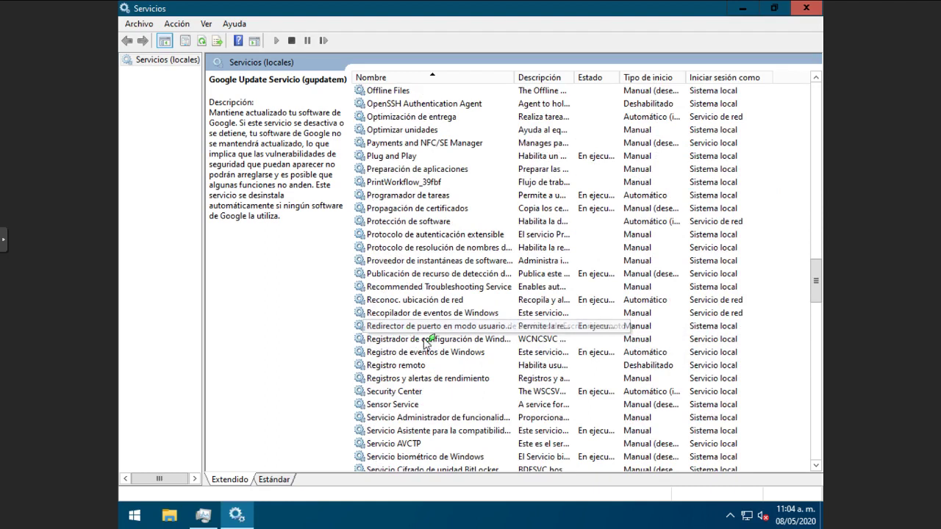
pyautogui.scroll(-2, 434, 334)
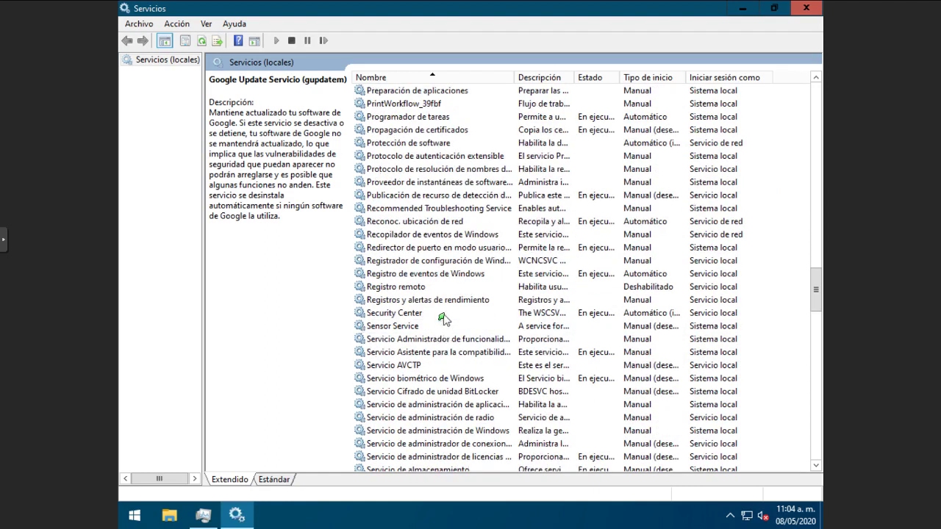
pyautogui.click(444, 314)
pyautogui.scroll(-4, 485, 360)
pyautogui.scroll(-10, 469, 396)
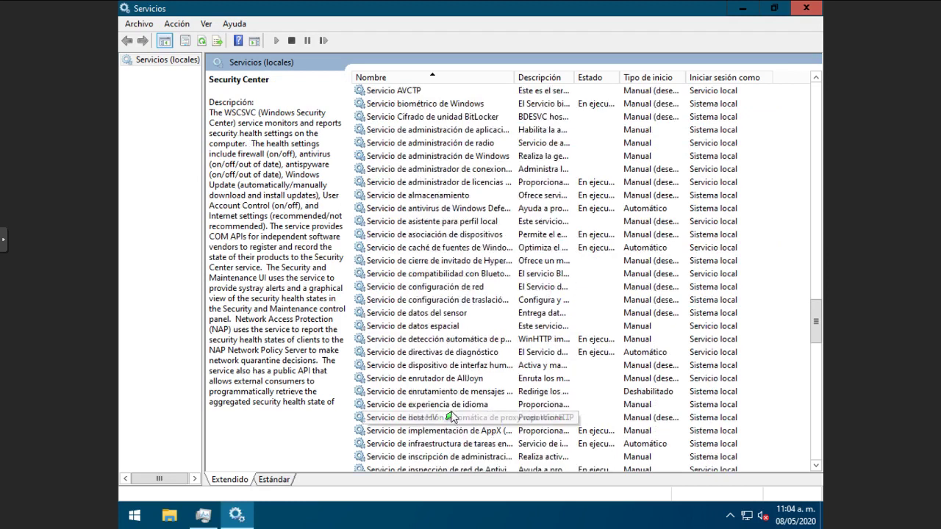
pyautogui.scroll(-15, 474, 422)
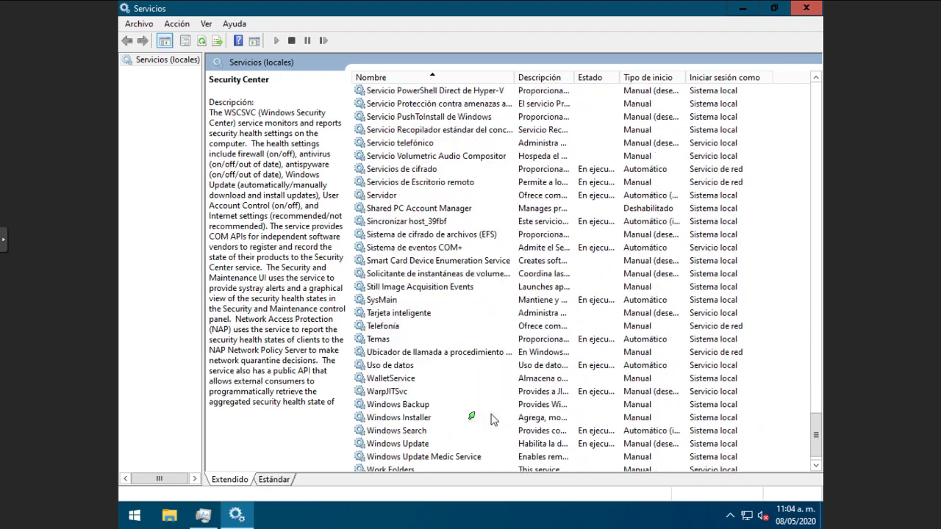
pyautogui.scroll(-1, 492, 419)
pyautogui.click(444, 367)
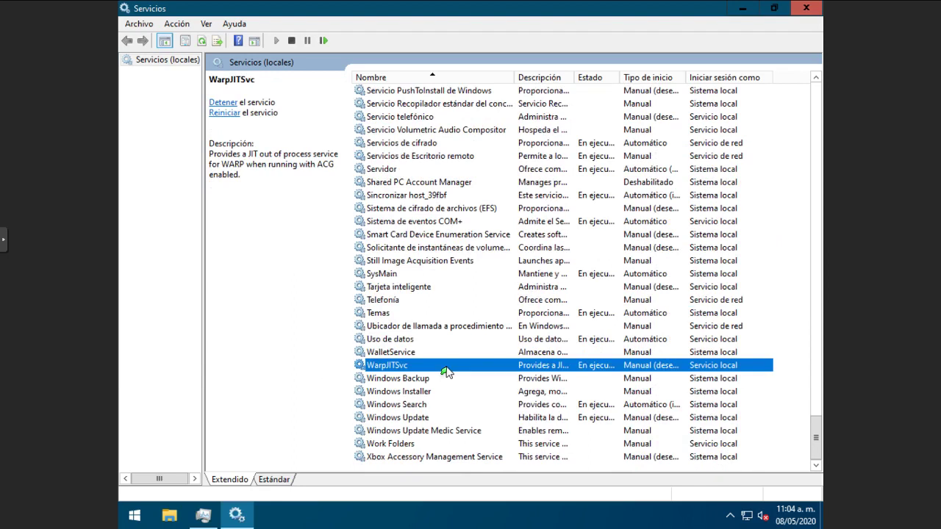
# Inspect the startup type options in the Tarjeta inteligente service's properties and cancel without changing anything
pyautogui.doubleClick(412, 289)
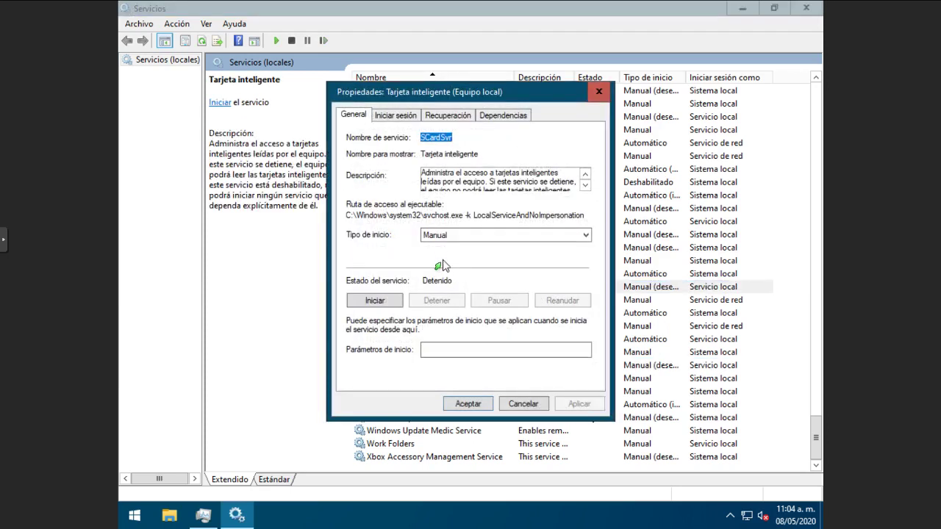
pyautogui.click(451, 238)
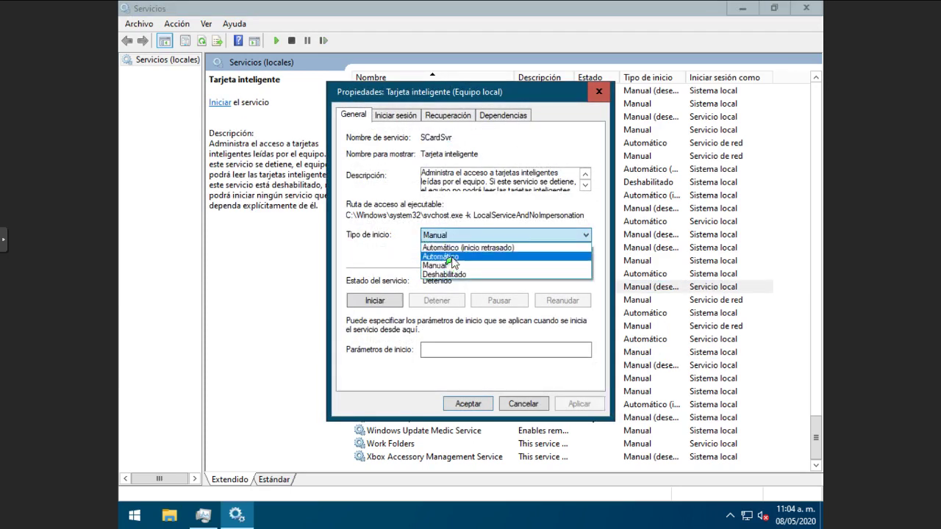
pyautogui.click(524, 404)
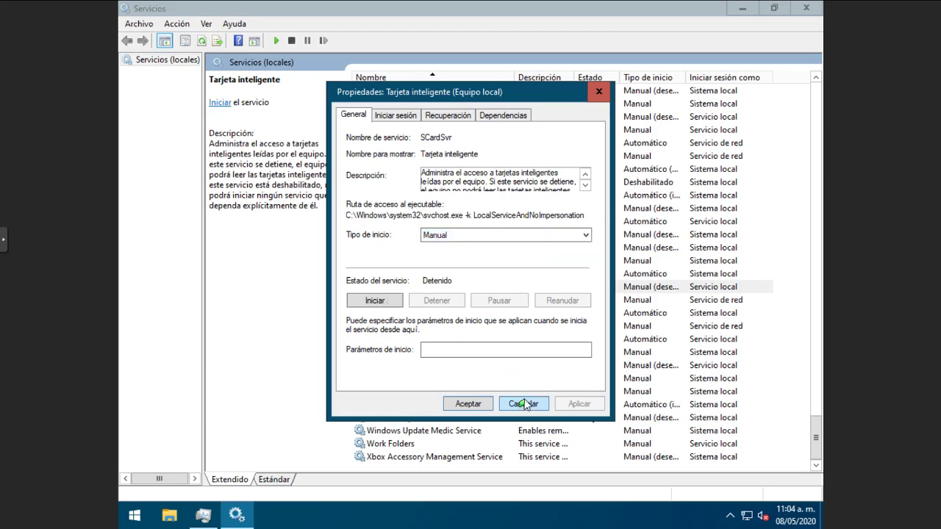
pyautogui.click(522, 404)
pyautogui.click(598, 366)
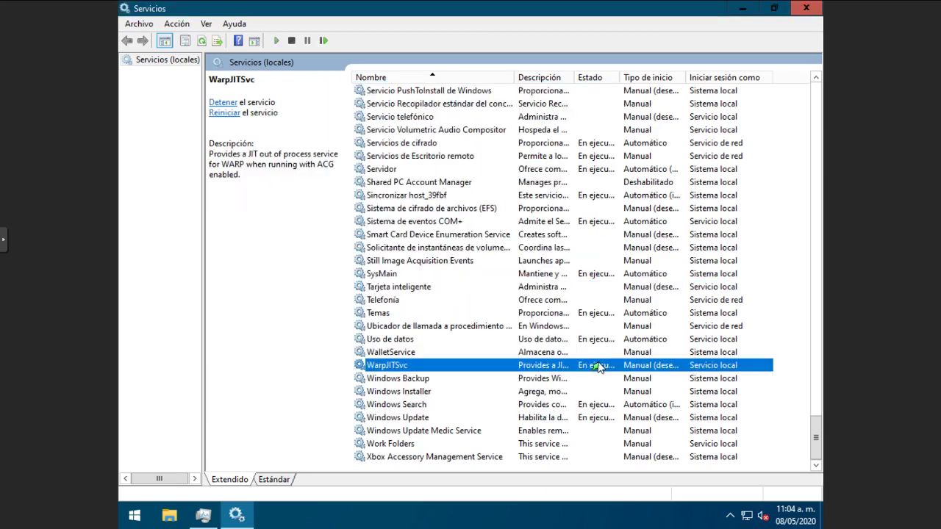
# Set the Windows Update service's startup type to Deshabilitado, stop the service, and accept the changes
pyautogui.click(428, 381)
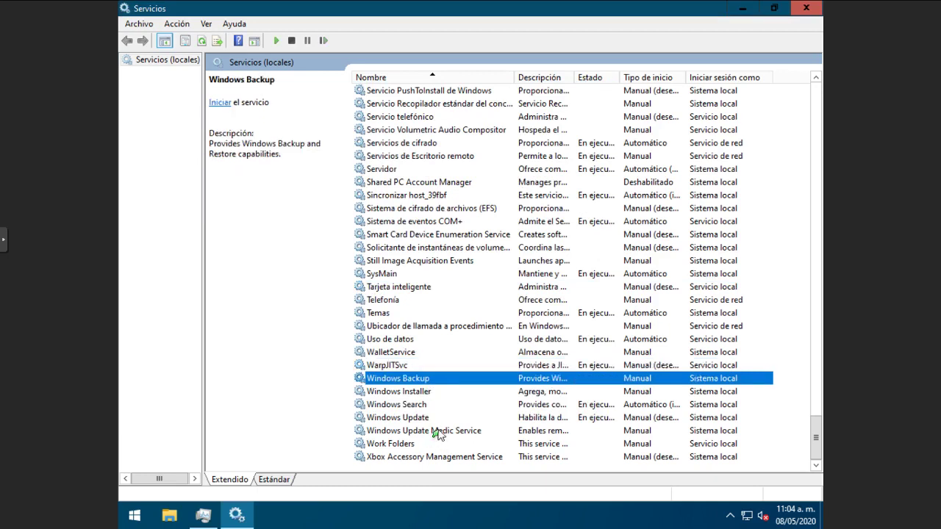
pyautogui.click(439, 434)
pyautogui.click(414, 419)
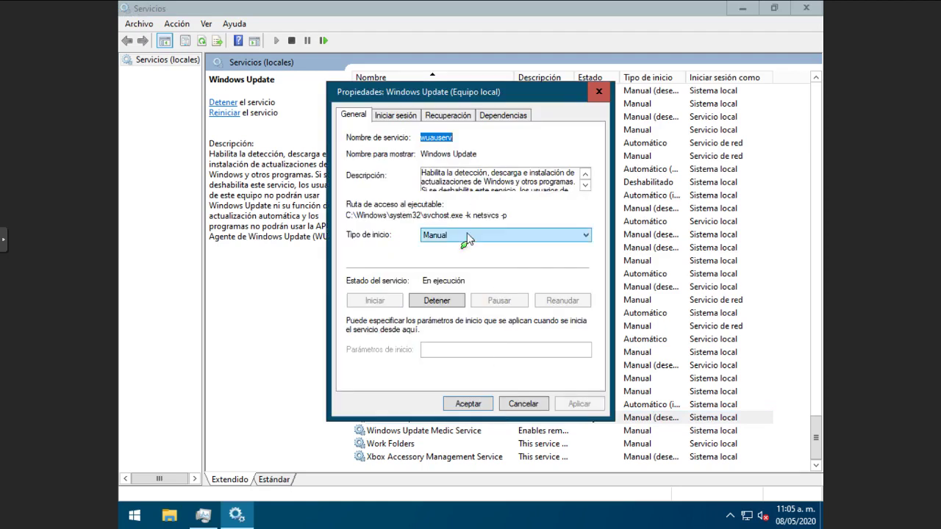
pyautogui.click(465, 244)
pyautogui.click(448, 275)
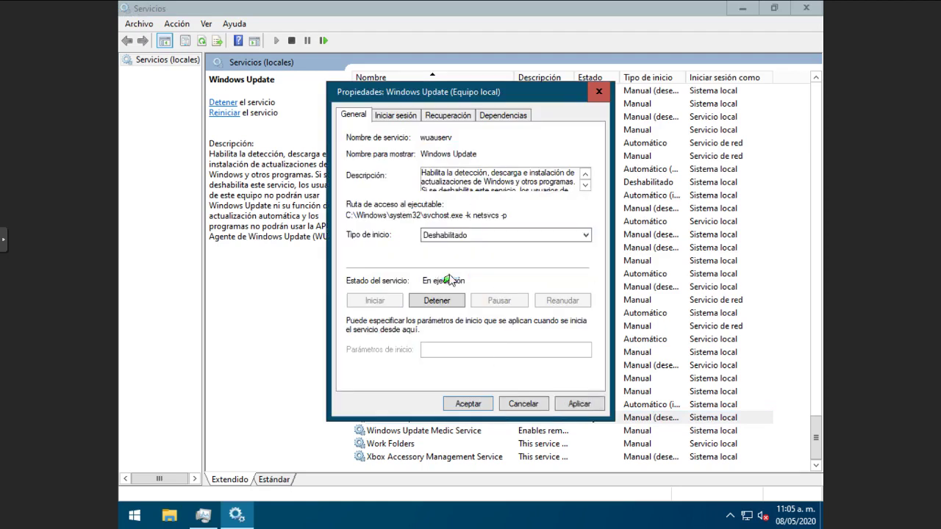
pyautogui.click(438, 300)
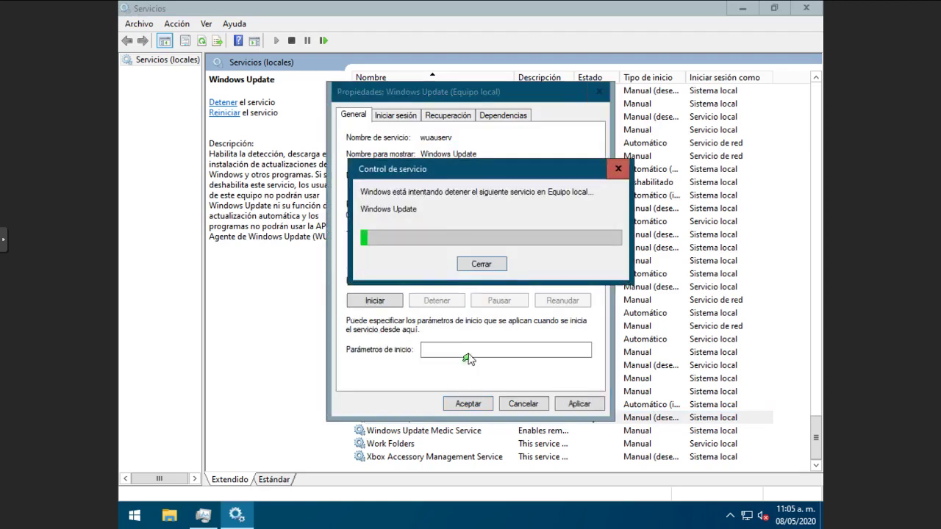
pyautogui.click(456, 404)
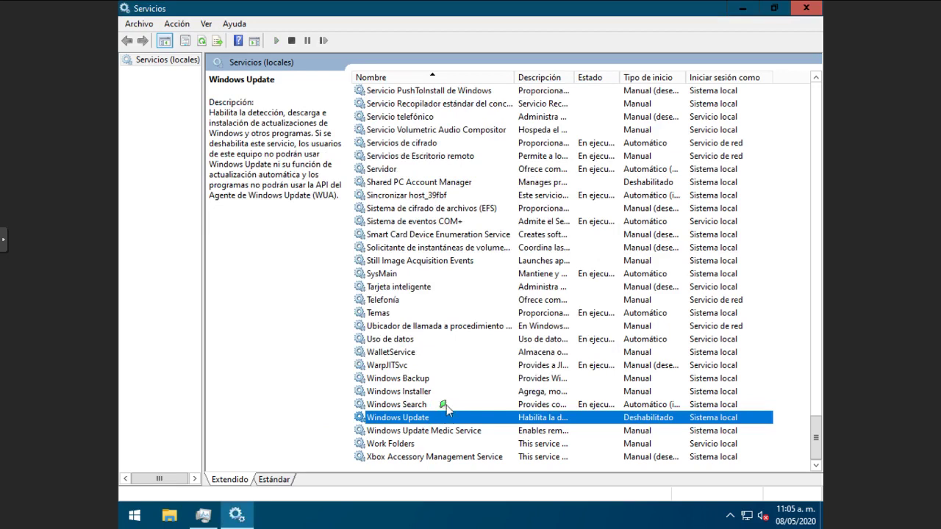
# Set the startup type of Xbox Accessory Management Service to Deshabilitado, apply it, and close its properties
pyautogui.click(435, 459)
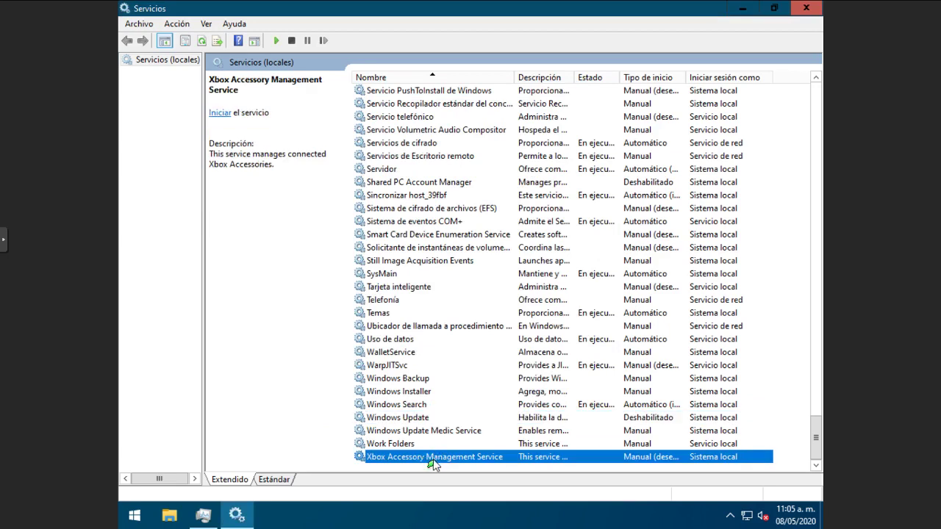
pyautogui.doubleClick(433, 458)
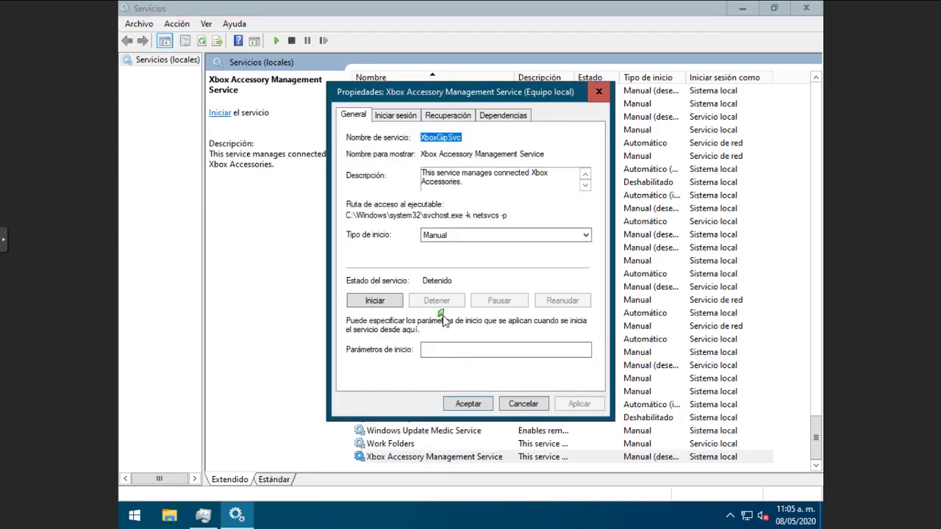
pyautogui.click(450, 236)
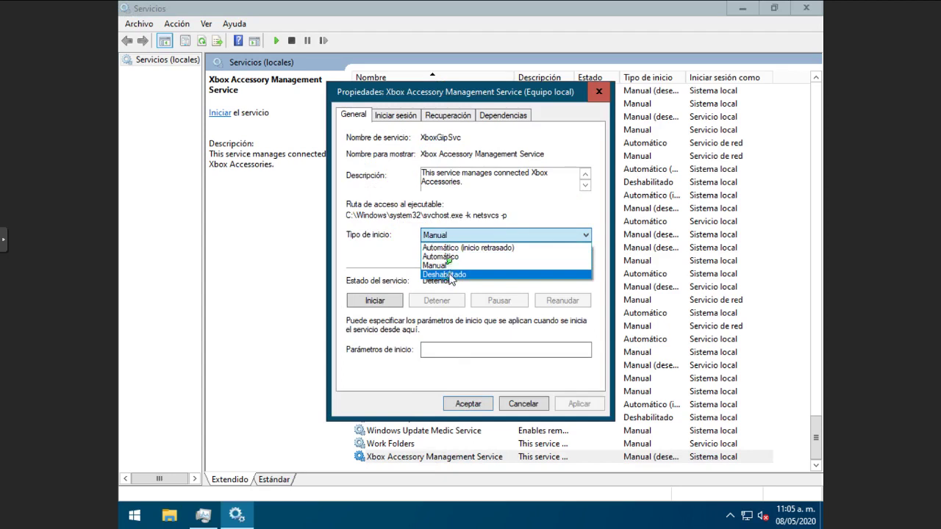
pyautogui.click(447, 275)
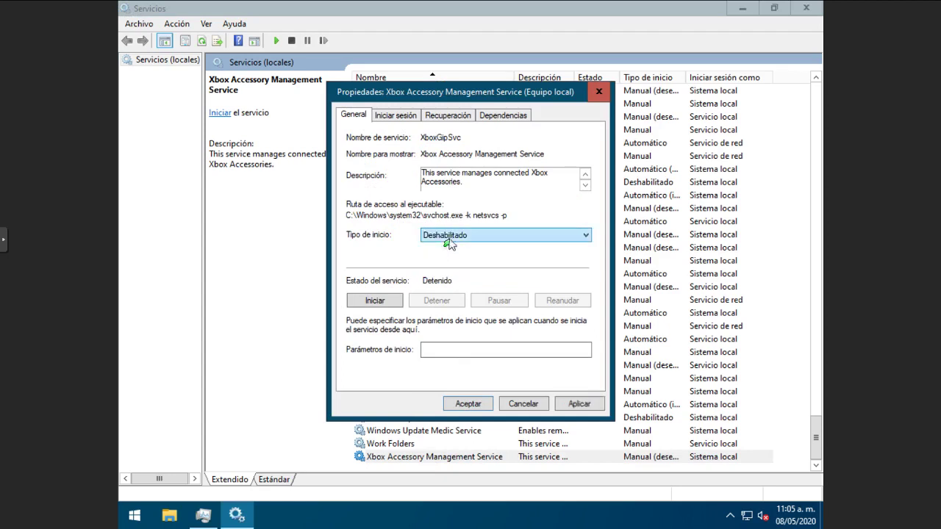
pyautogui.click(578, 404)
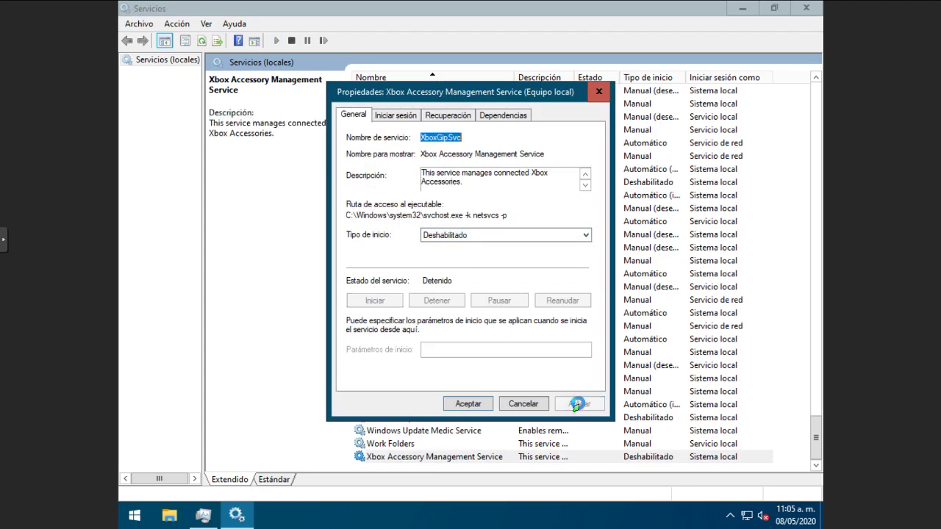
pyautogui.click(463, 405)
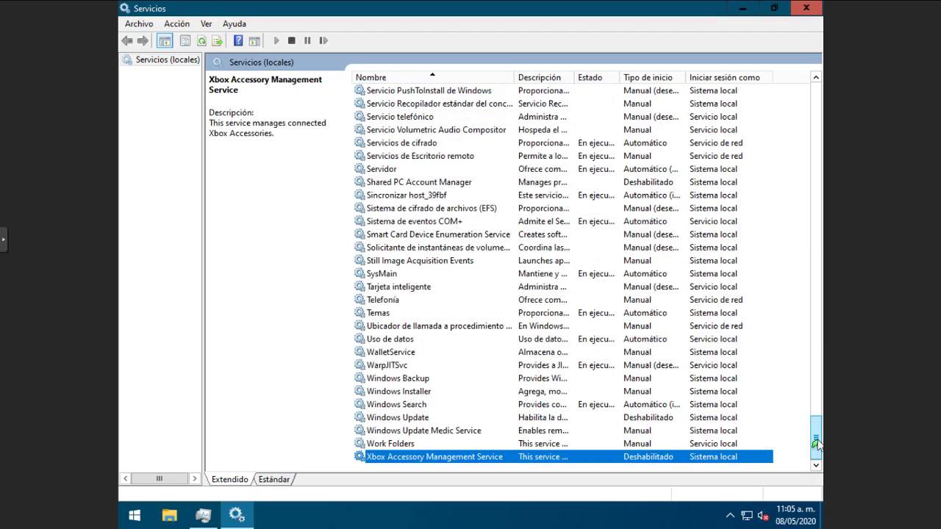
# Go back to the start of the services list and read the description of the Asignador de extremos de RPC service
pyautogui.moveTo(816, 443); pyautogui.dragTo(814, 92)
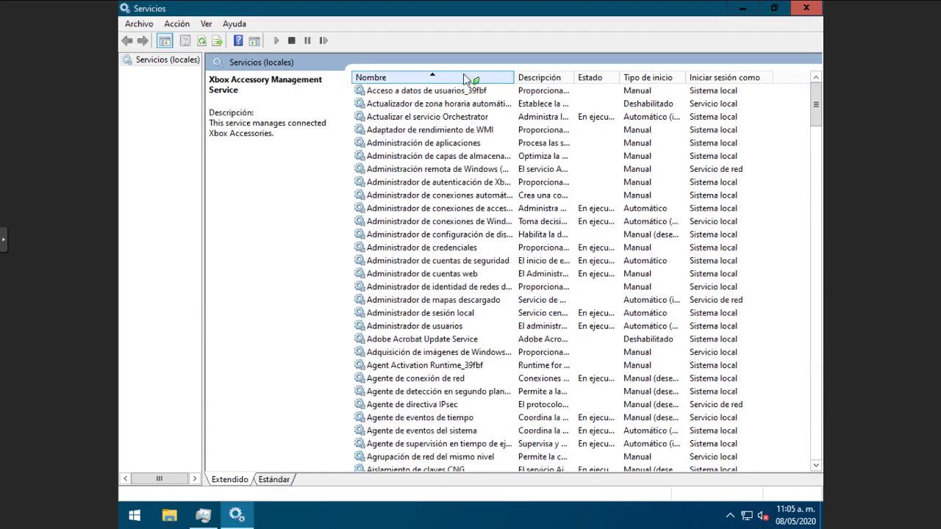
pyautogui.click(445, 340)
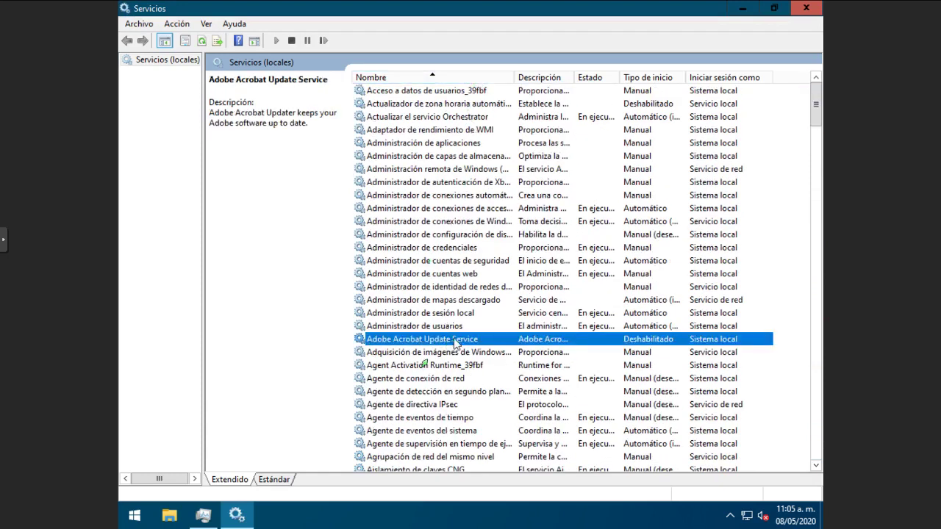
pyautogui.scroll(-4, 460, 339)
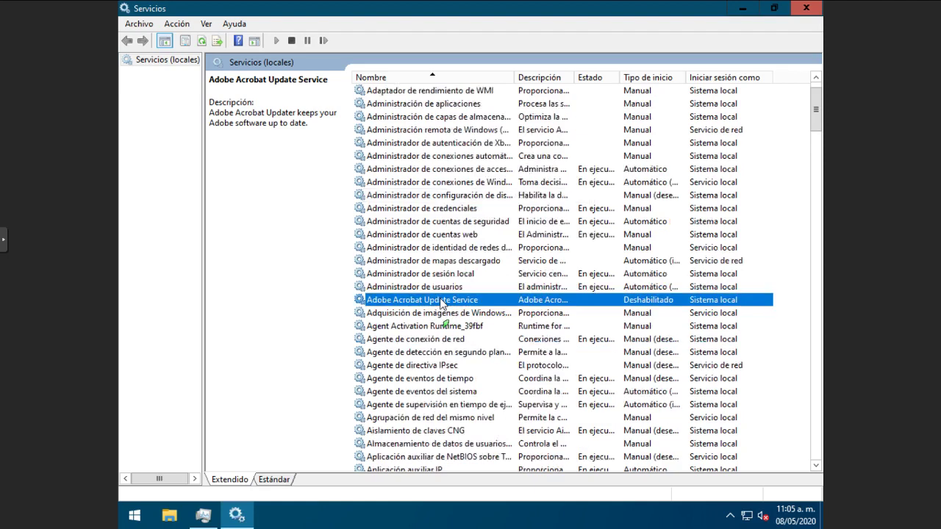
pyautogui.scroll(-3, 460, 339)
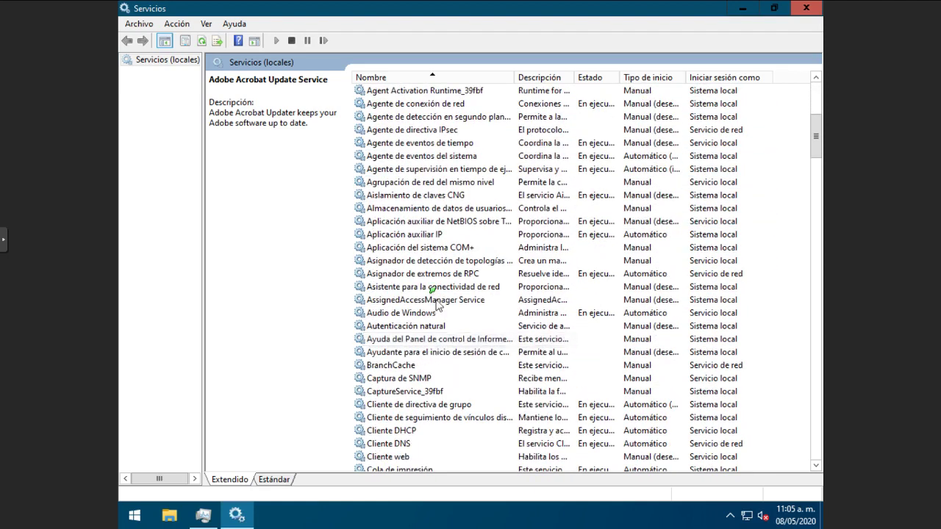
pyautogui.click(433, 277)
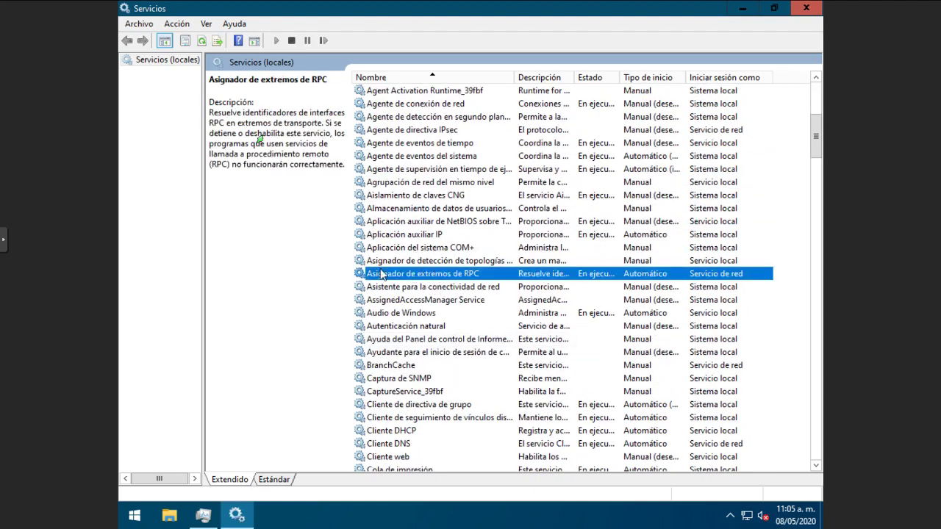
pyautogui.click(210, 114)
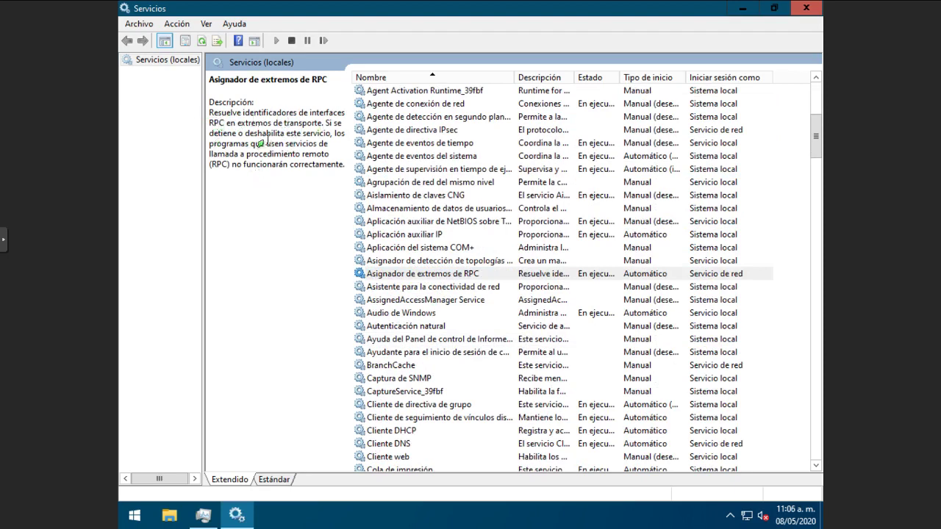
pyautogui.click(426, 277)
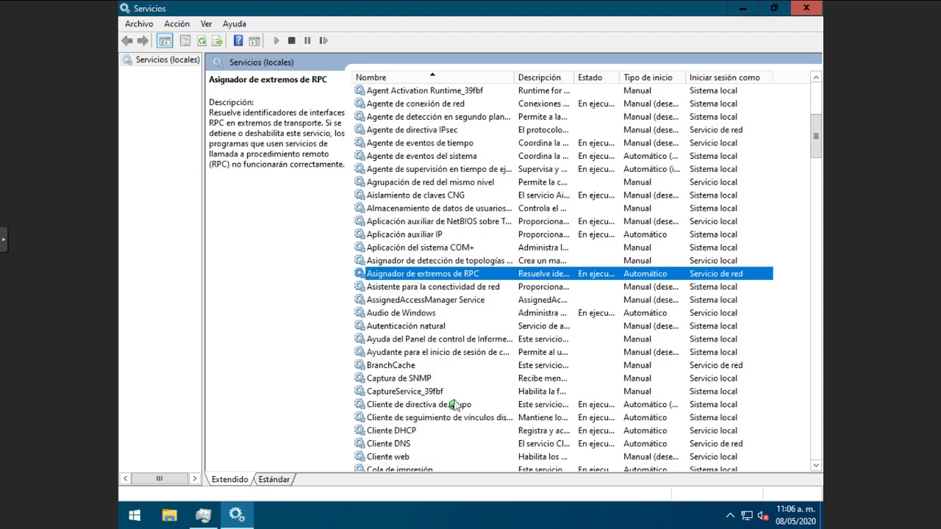
# Check the Cliente DHCP, Cliente DNS, Cliente web and Directiva de extracción de tarjetas inteligentes services, and close the Services console
pyautogui.scroll(-3, 452, 393)
pyautogui.click(427, 315)
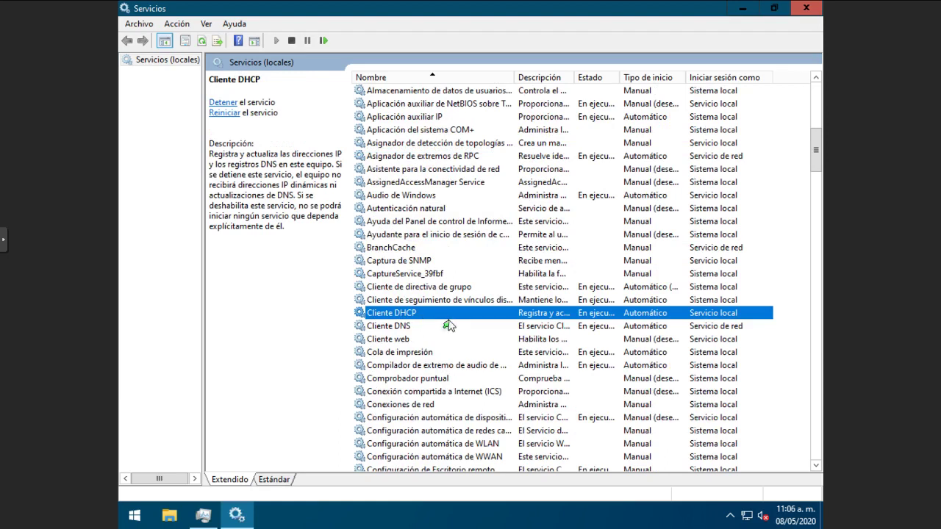
pyautogui.click(447, 325)
pyautogui.click(462, 339)
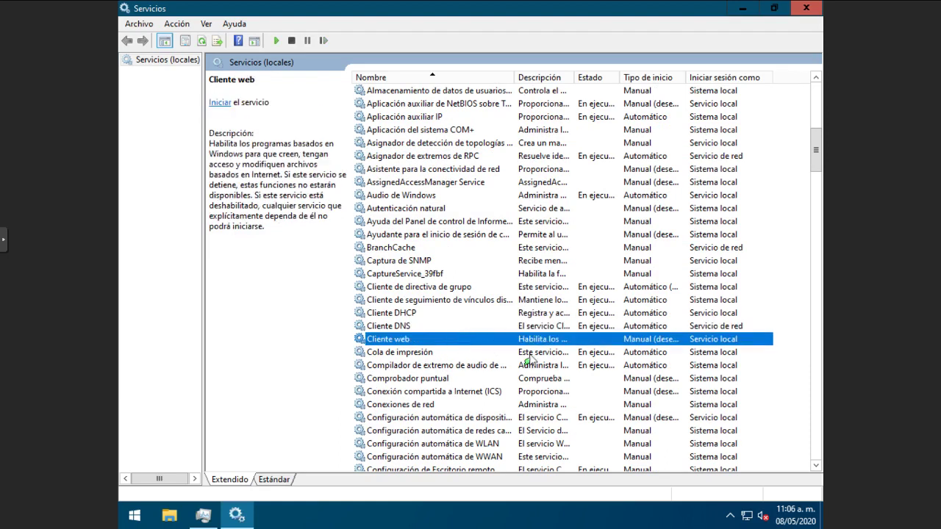
pyautogui.scroll(-3, 529, 359)
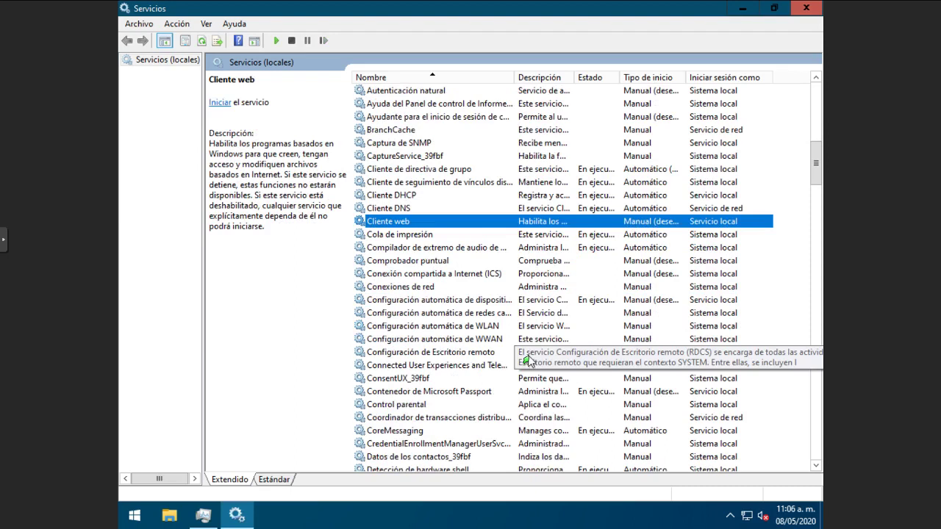
pyautogui.scroll(-6, 529, 361)
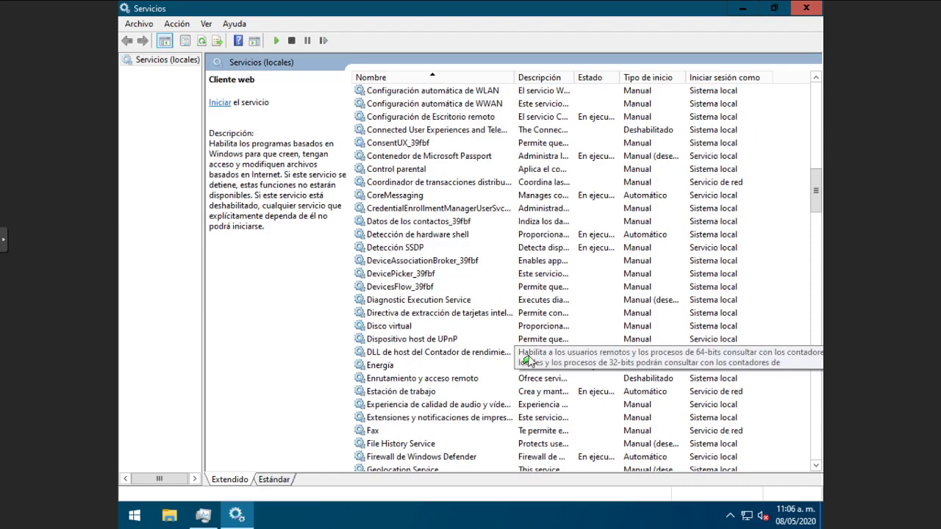
pyautogui.click(531, 314)
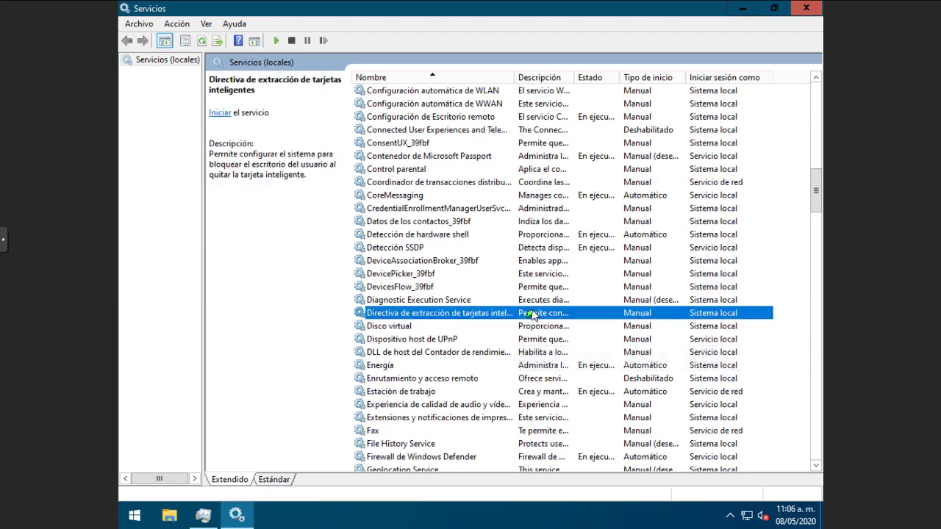
pyautogui.click(802, 8)
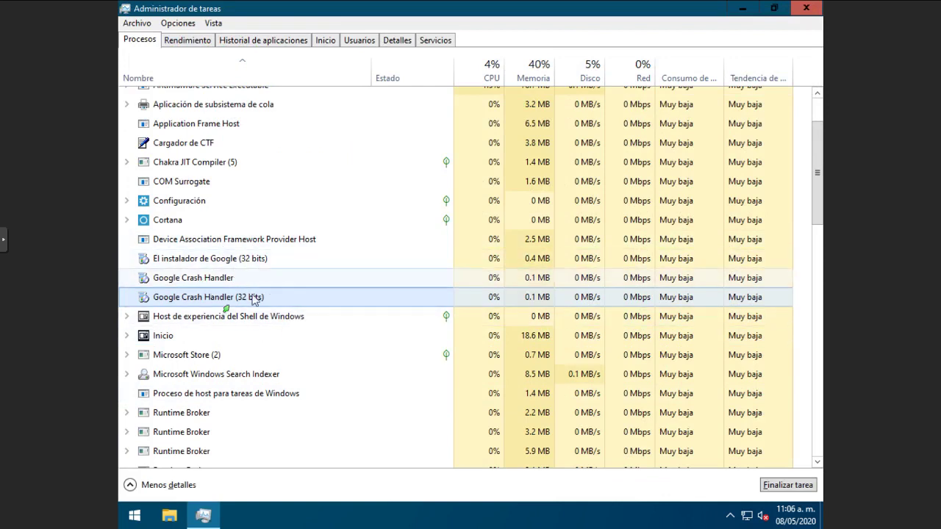
# Check the Google Crash Handler process and CPU performance before closing Task Manager, and look over the Start menu's app list
pyautogui.click(235, 278)
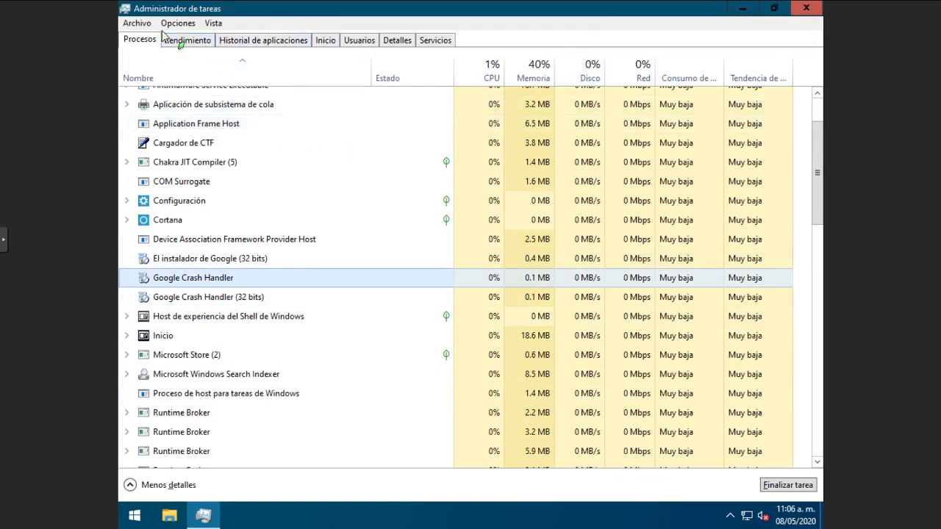
pyautogui.click(185, 42)
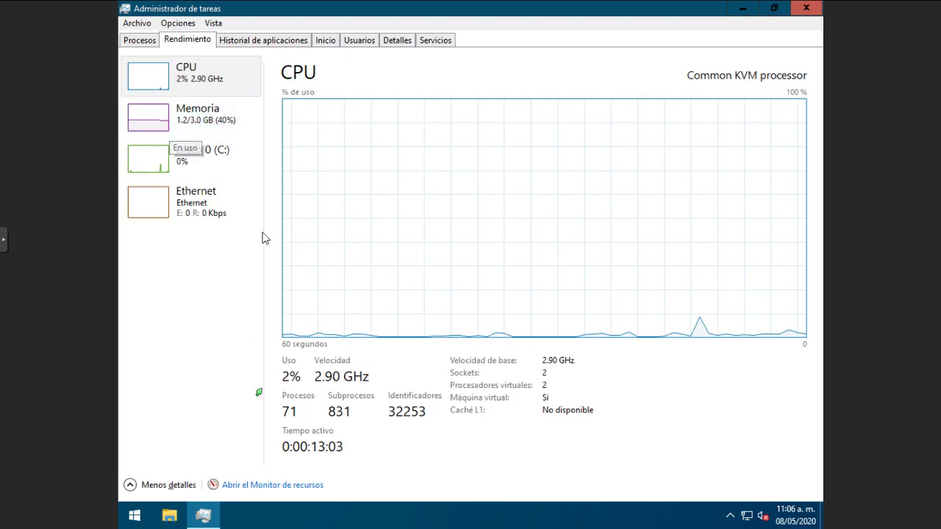
pyautogui.click(807, 8)
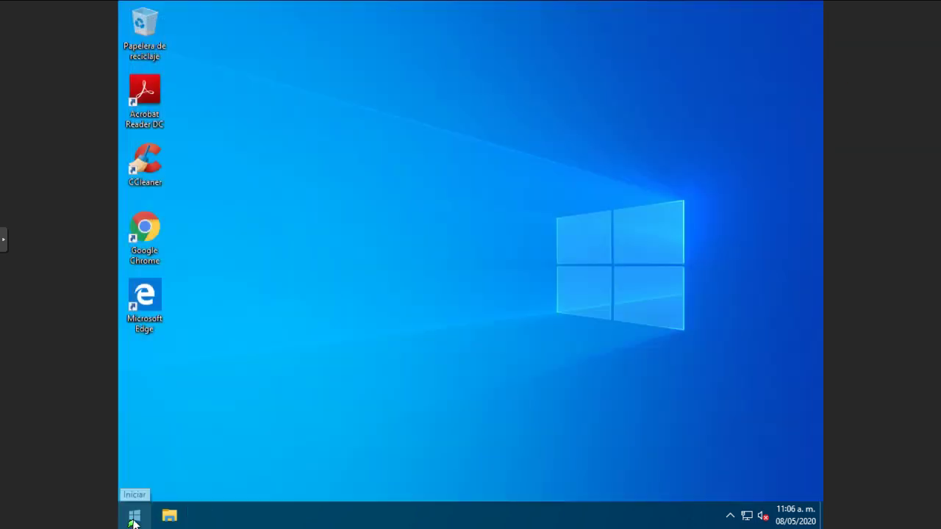
pyautogui.click(134, 515)
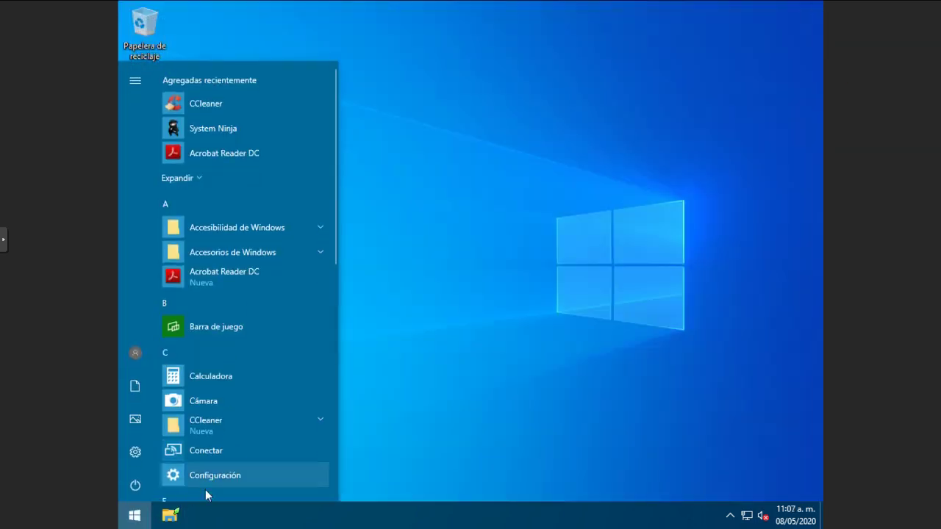
pyautogui.click(127, 520)
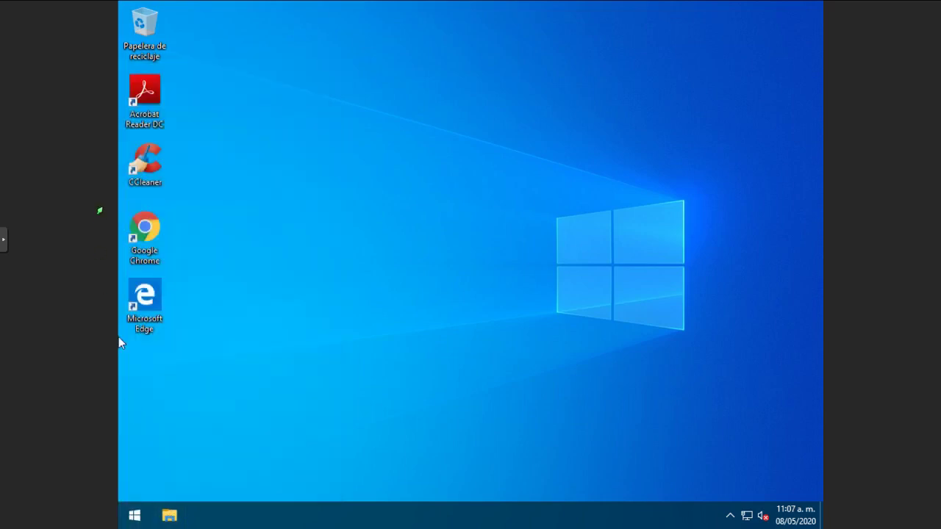
# Open Google Chrome, search for "classic shell", and go to the official classicshell.net website
pyautogui.doubleClick(137, 233)
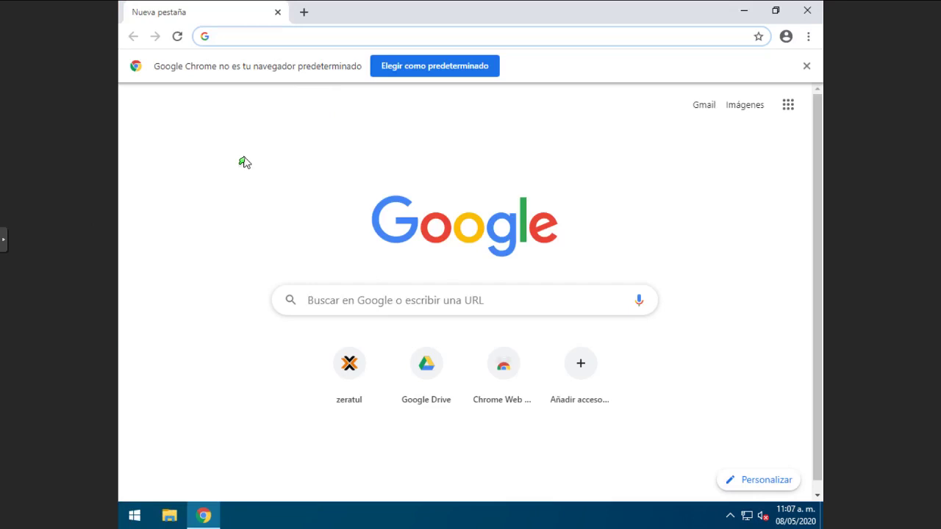
pyautogui.write('classi')
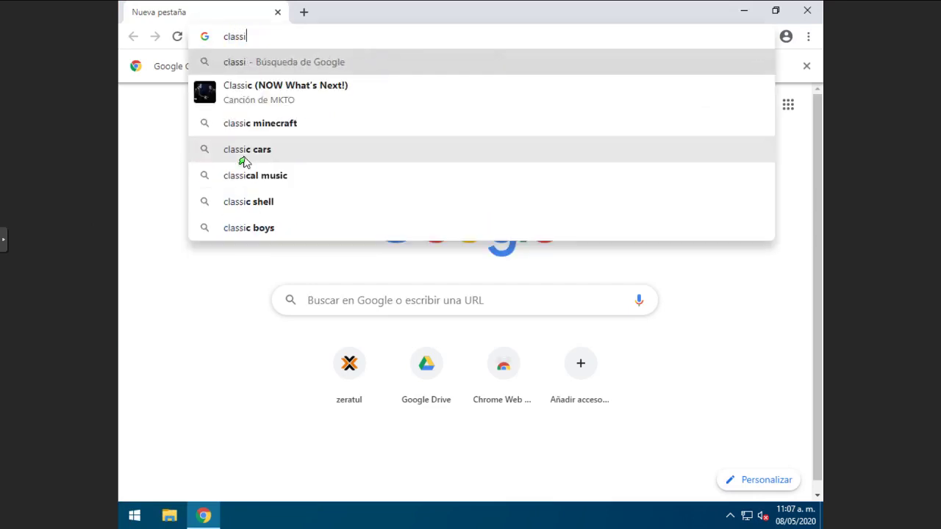
pyautogui.write('c sh')
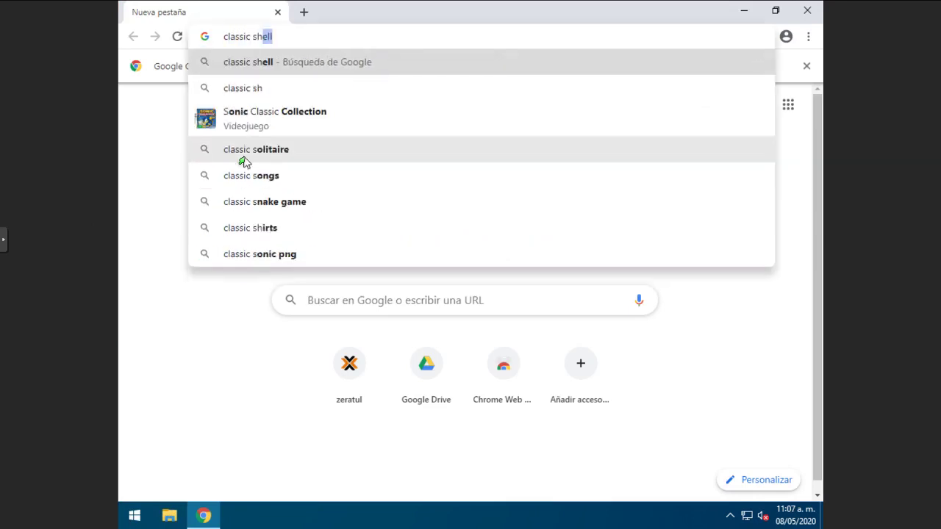
pyautogui.write('ell')
pyautogui.press('Return')
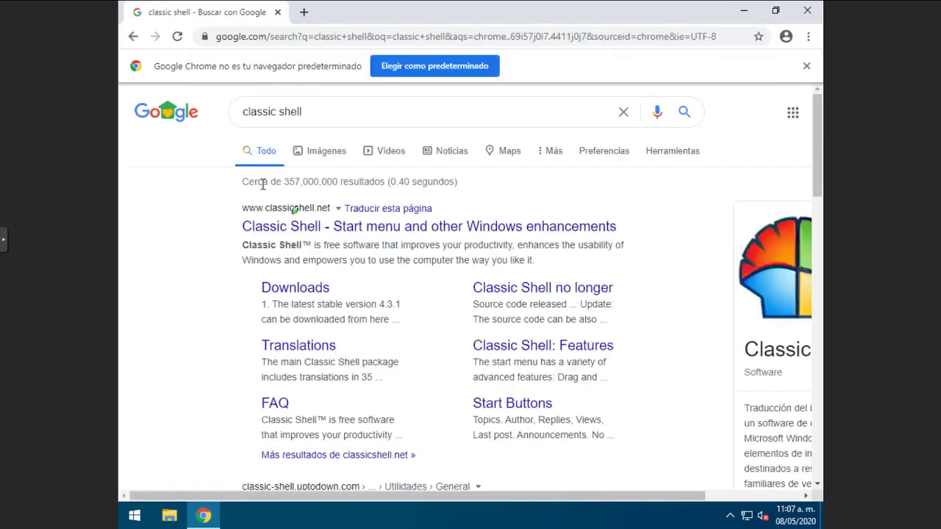
pyautogui.click(458, 228)
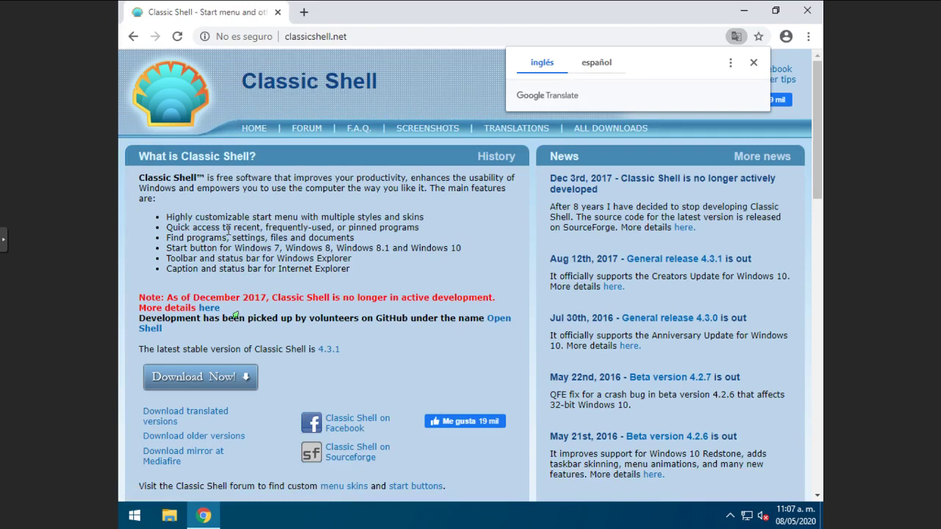
# Go to Classic Shell's FossHub download page and download the Spanish Windows installer
pyautogui.click(237, 382)
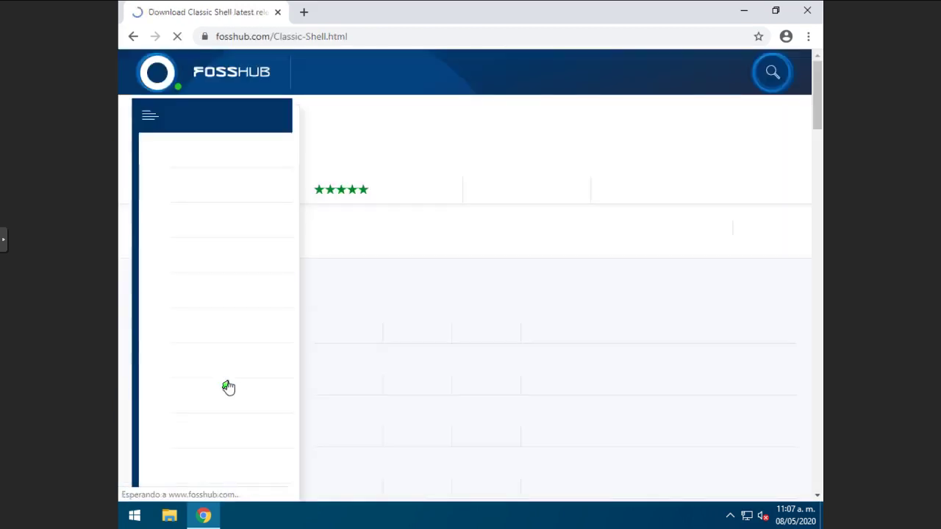
pyautogui.click(135, 516)
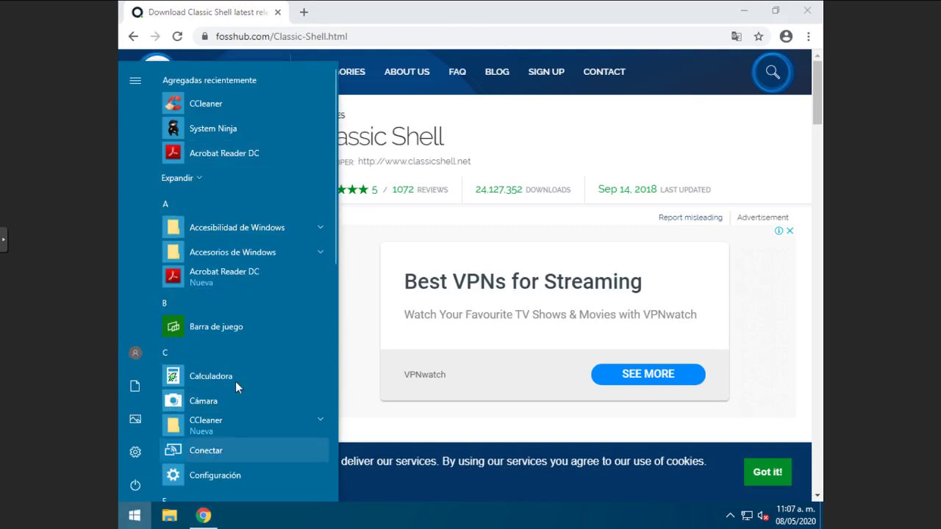
pyautogui.click(135, 516)
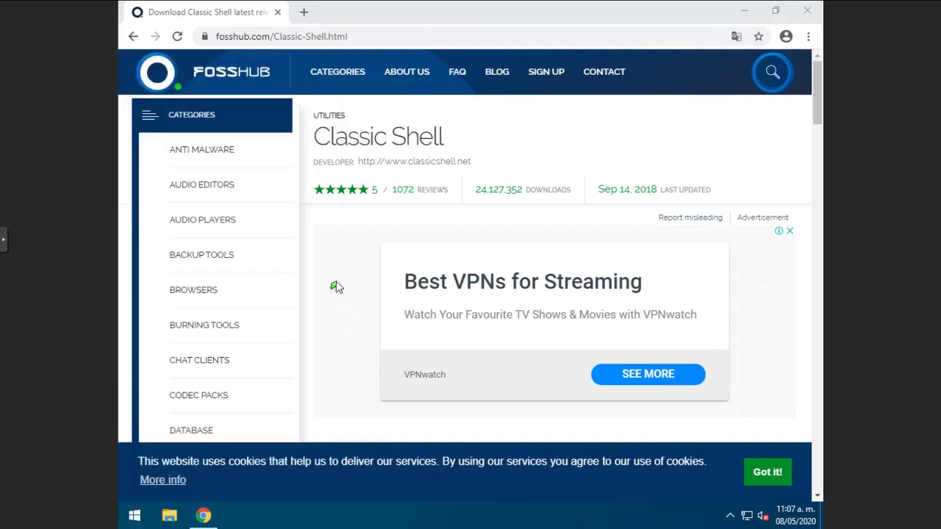
pyautogui.scroll(-3, 338, 290)
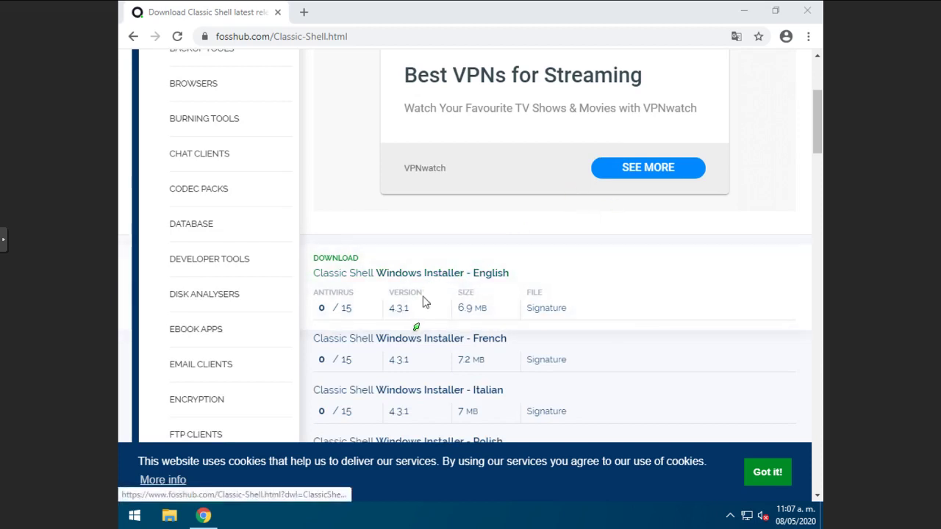
pyautogui.scroll(-2, 423, 301)
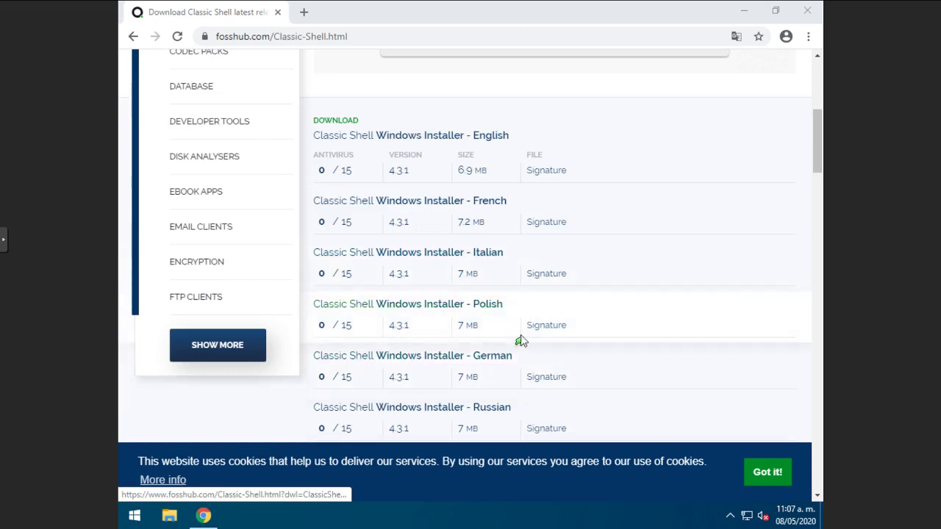
pyautogui.scroll(-1, 521, 340)
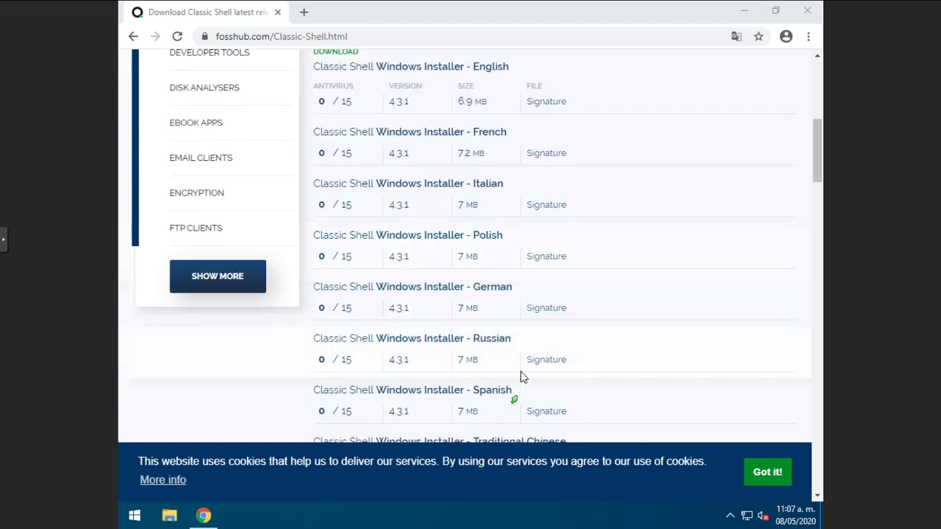
pyautogui.click(444, 396)
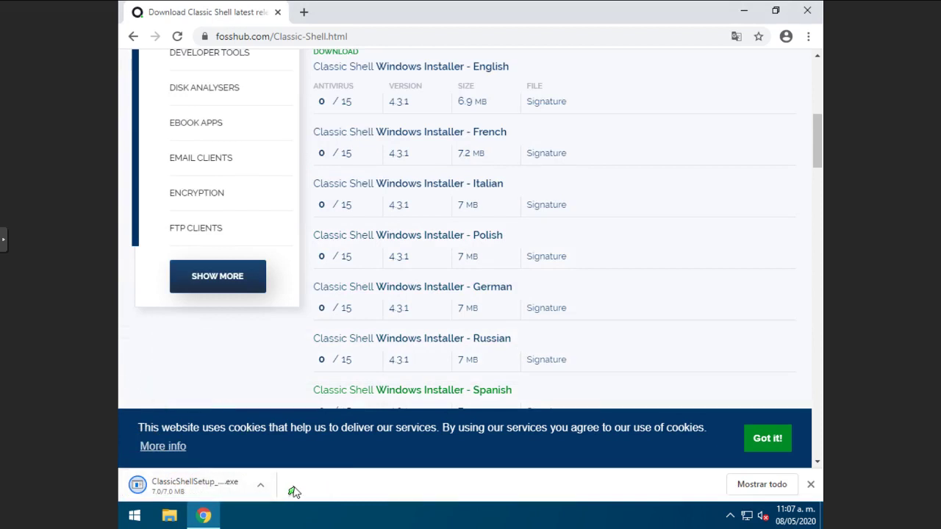
# Launch the downloaded Classic Shell installer, closing Chrome, and accept the license terms to reach the custom setup options
pyautogui.click(147, 487)
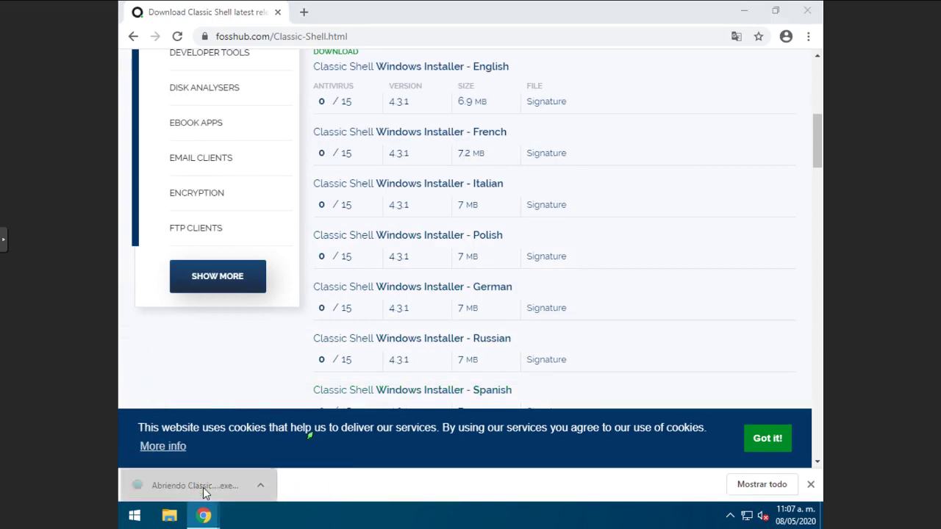
pyautogui.click(808, 12)
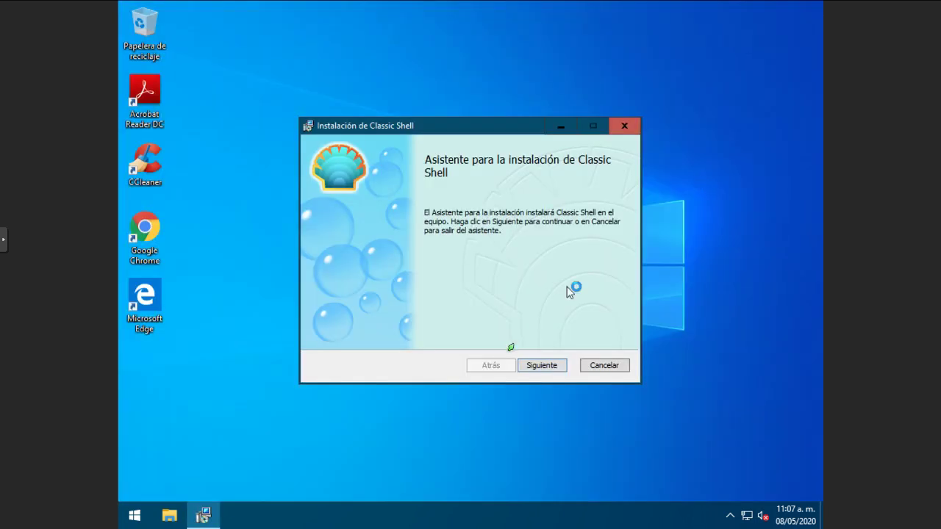
pyautogui.click(541, 366)
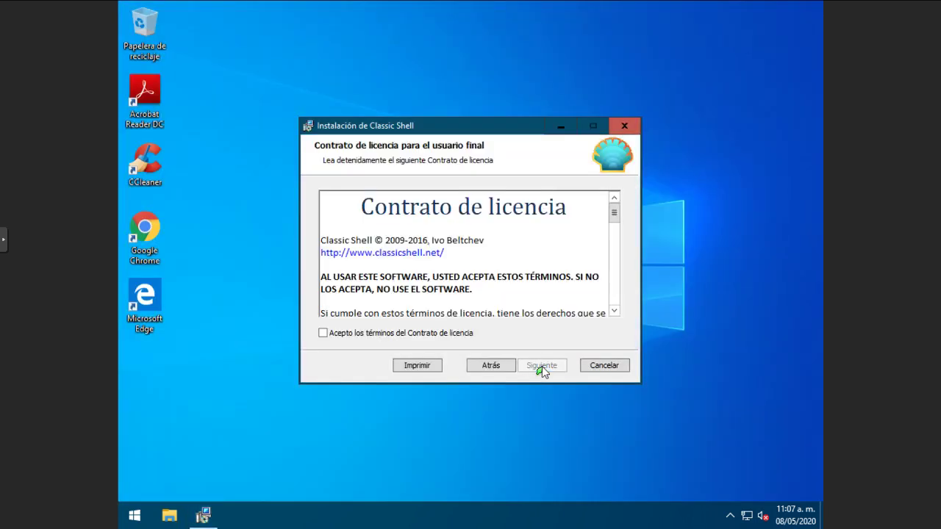
pyautogui.click(420, 336)
pyautogui.click(542, 365)
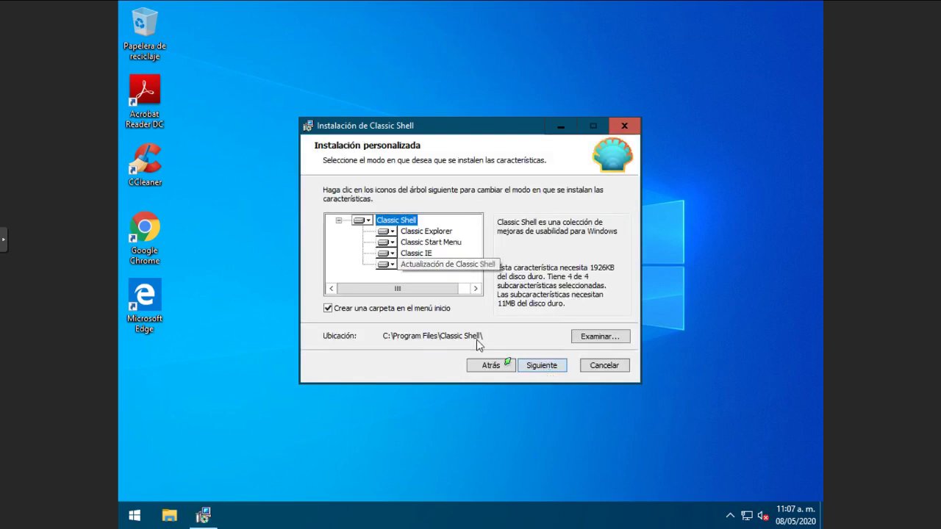
# Install Classic Shell with the default features and location, allow it to make changes, and finish with Ver archivo Léame unchecked
pyautogui.click(541, 371)
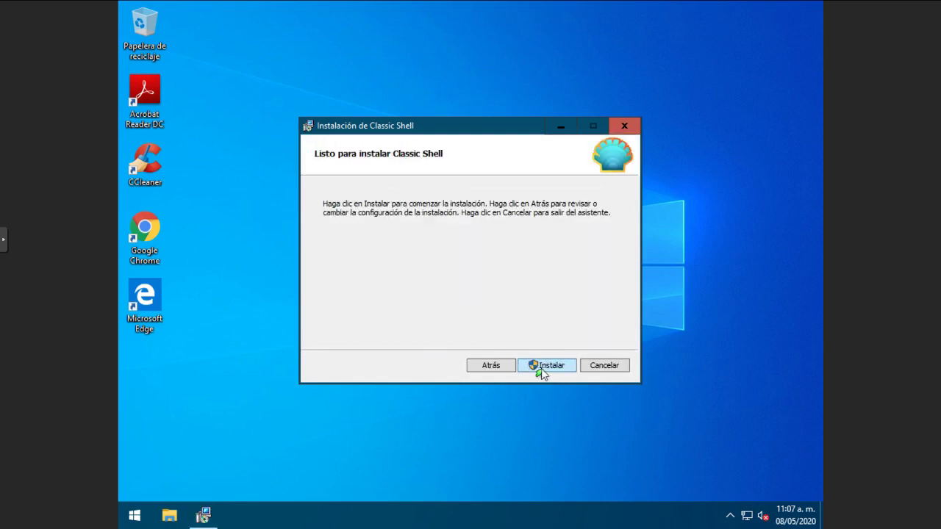
pyautogui.click(541, 369)
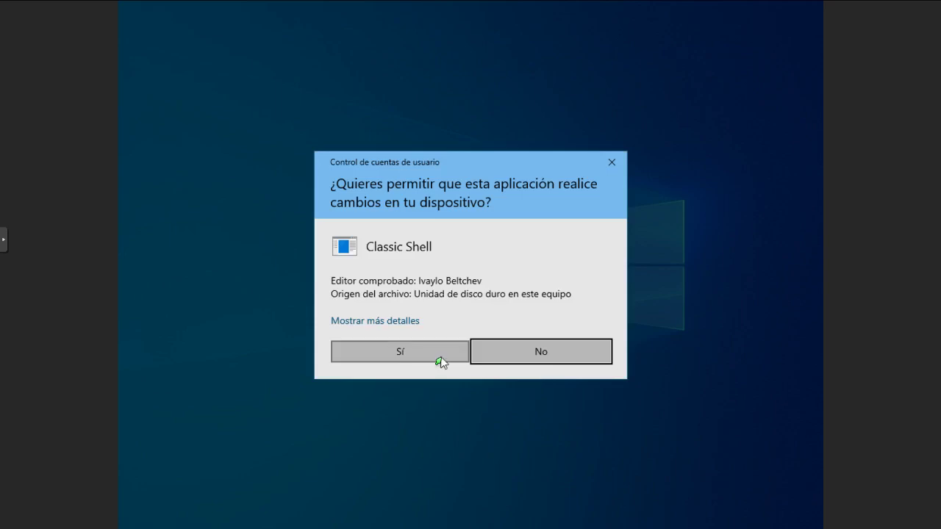
pyautogui.click(440, 359)
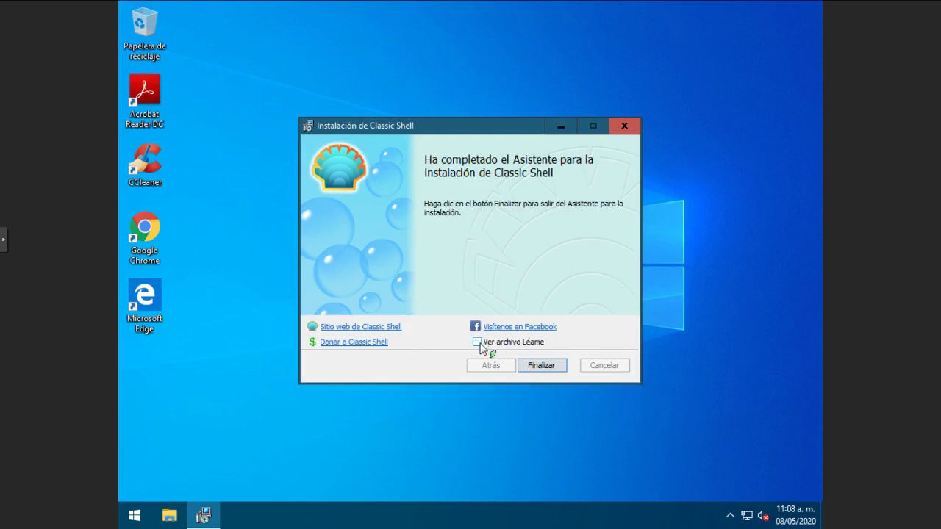
pyautogui.click(541, 366)
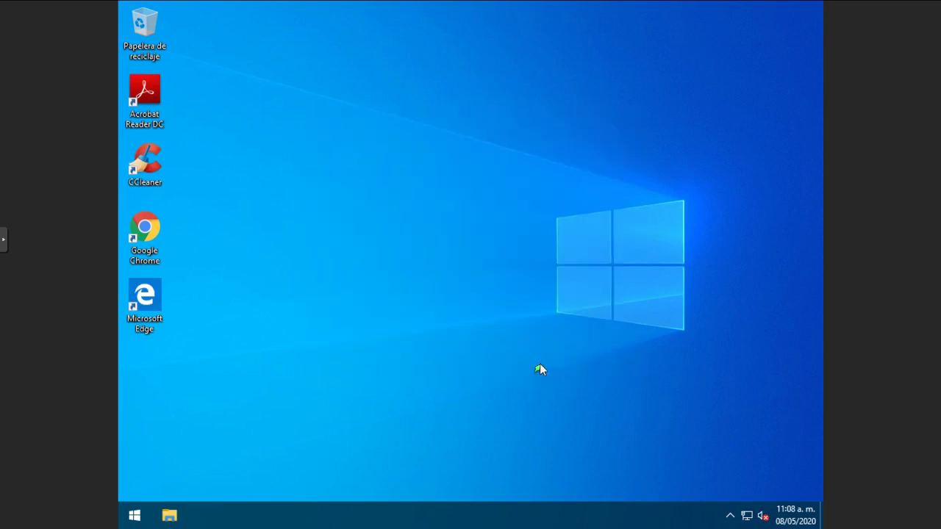
# Open the Classic Start Menu settings, preview Estilo clasico, and choose Estilo Windows 7 as the menu style
pyautogui.click(136, 517)
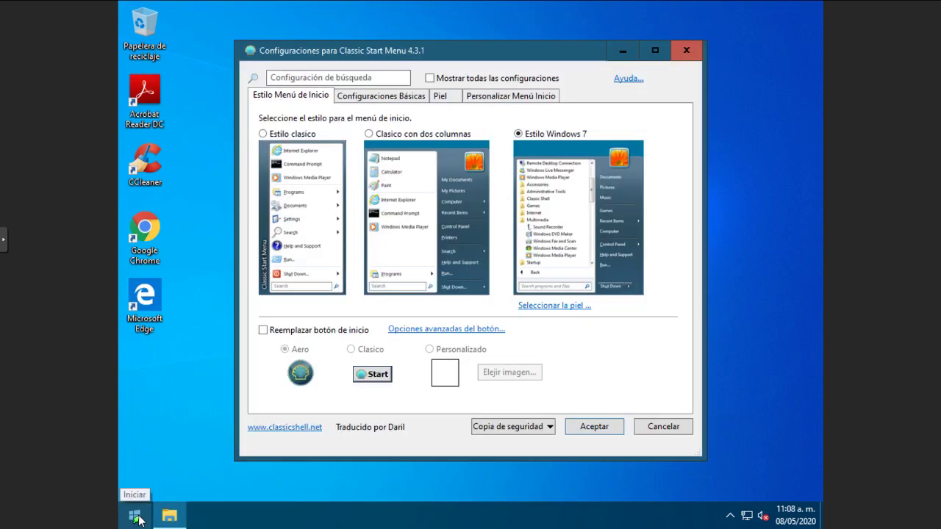
pyautogui.click(292, 135)
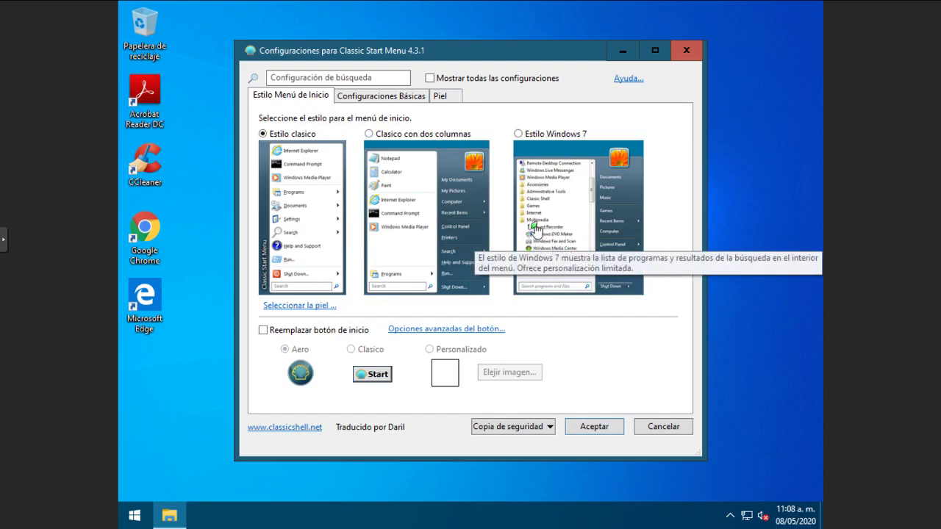
pyautogui.click(548, 137)
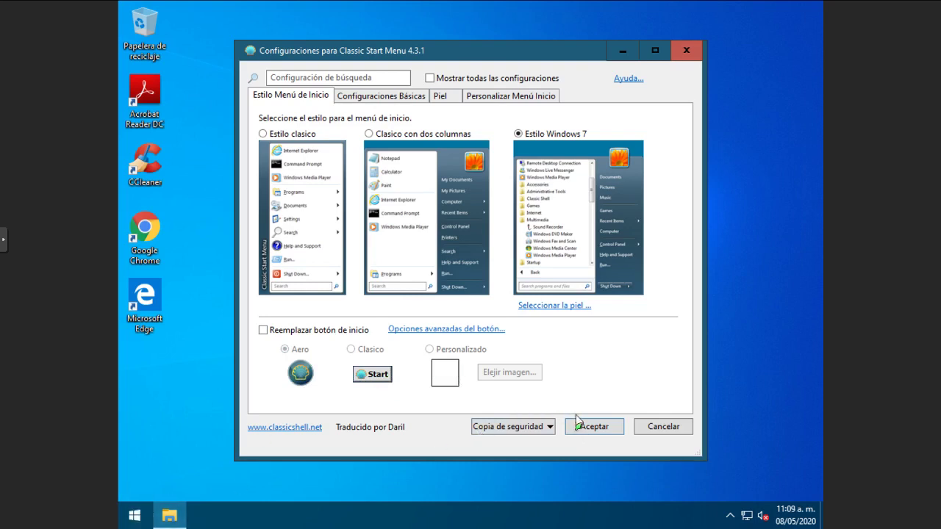
# Review the Configuraciones Básicas, Piel and Personalizar Menú Inicio settings, and accept the Start menu configuration
pyautogui.click(380, 97)
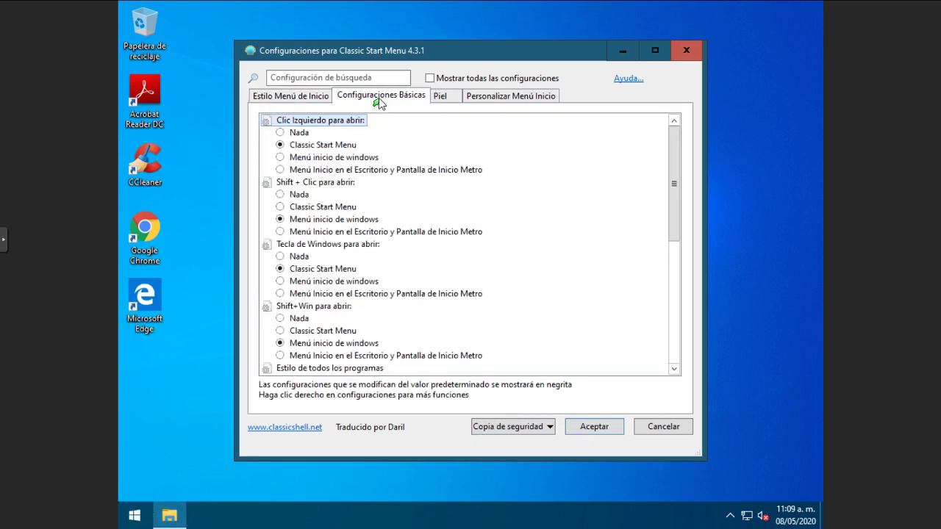
pyautogui.click(444, 102)
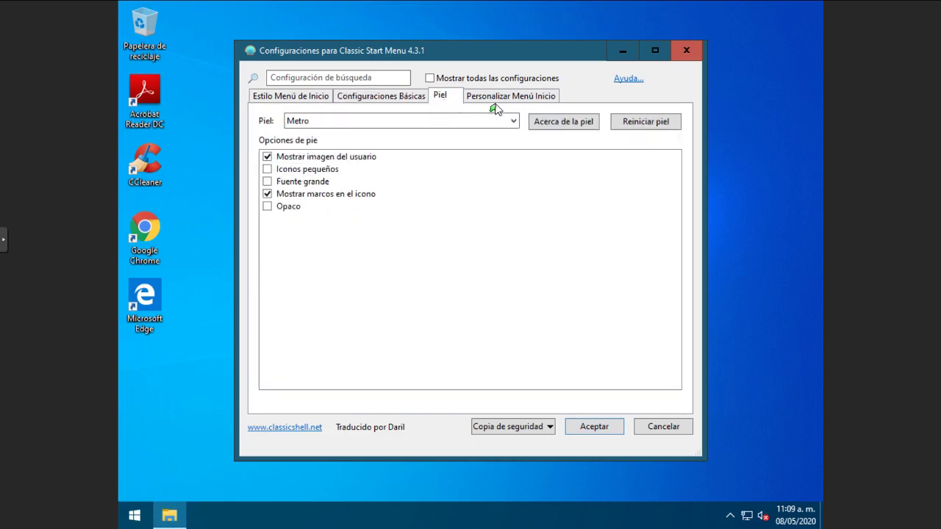
pyautogui.click(496, 101)
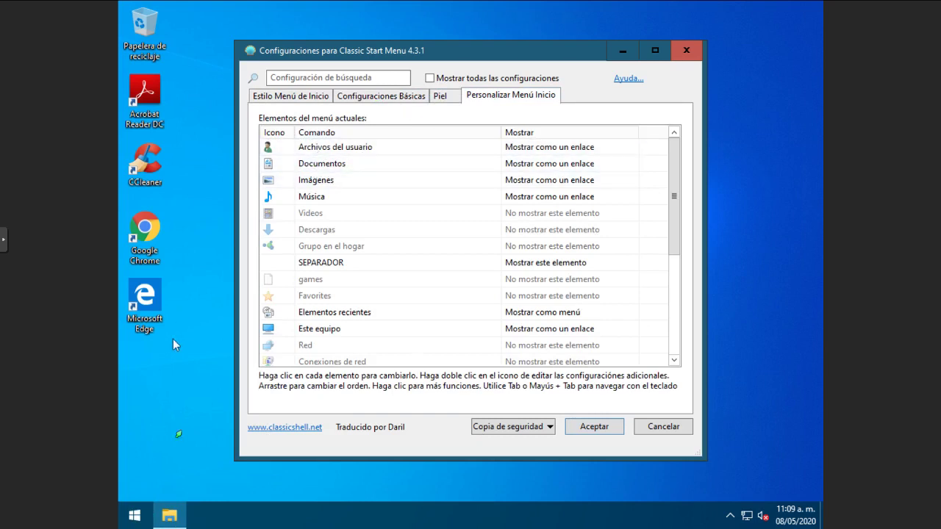
pyautogui.click(594, 427)
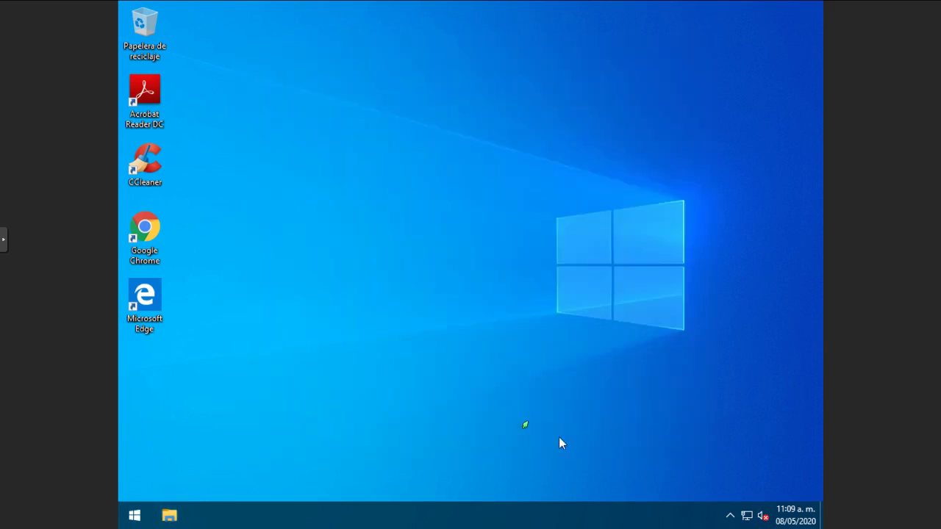
# Open the new Windows 7 style Start menu to examine its programs and links
pyautogui.click(136, 514)
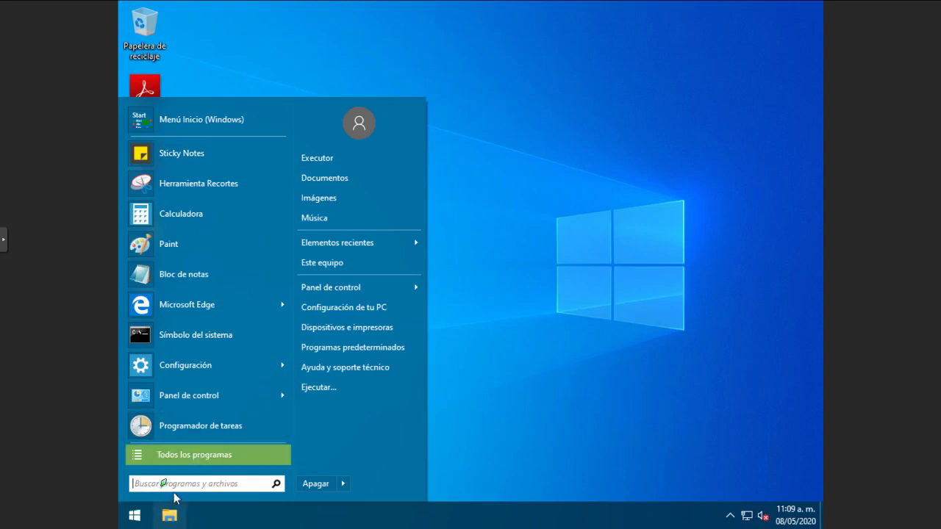
pyautogui.click(467, 389)
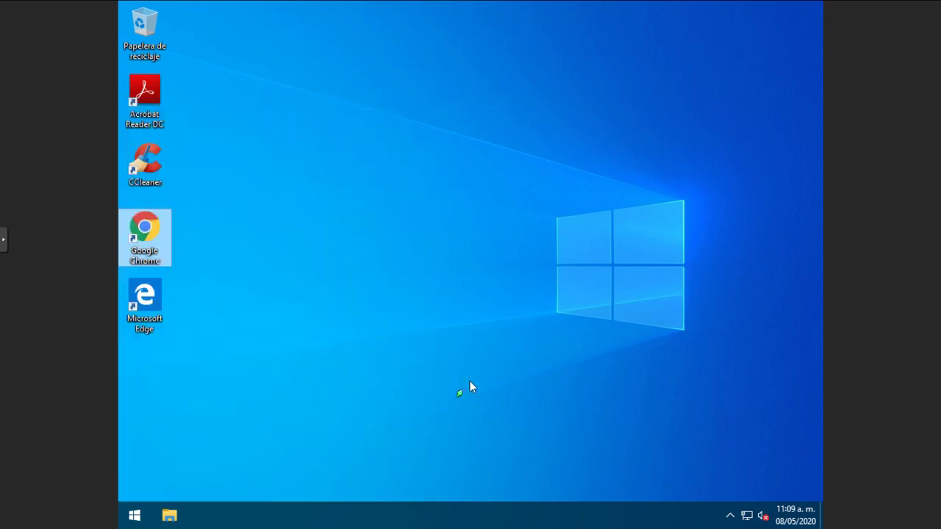
pyautogui.click(136, 517)
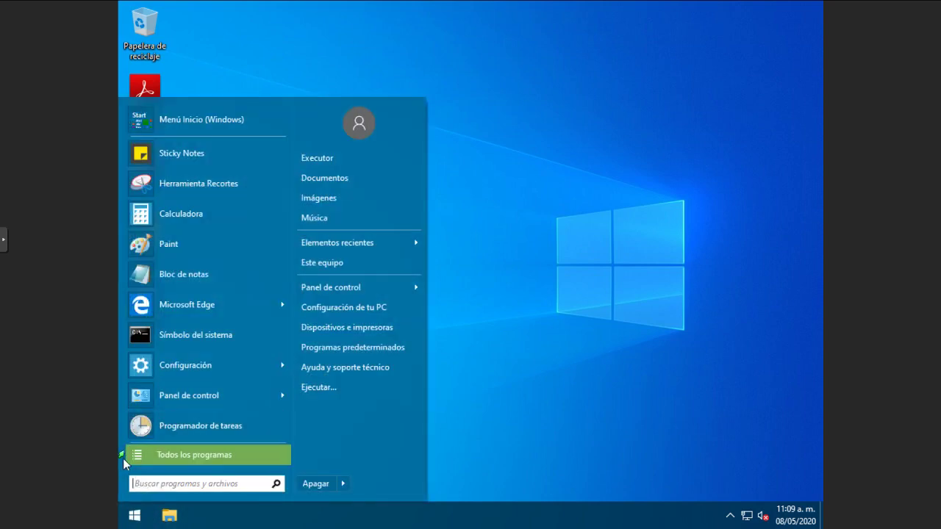
# Open the original Windows Start menu, view Configuración de Windows from it, and close the settings window
pyautogui.press('super')
pyautogui.press('Escape')
pyautogui.click(134, 516)
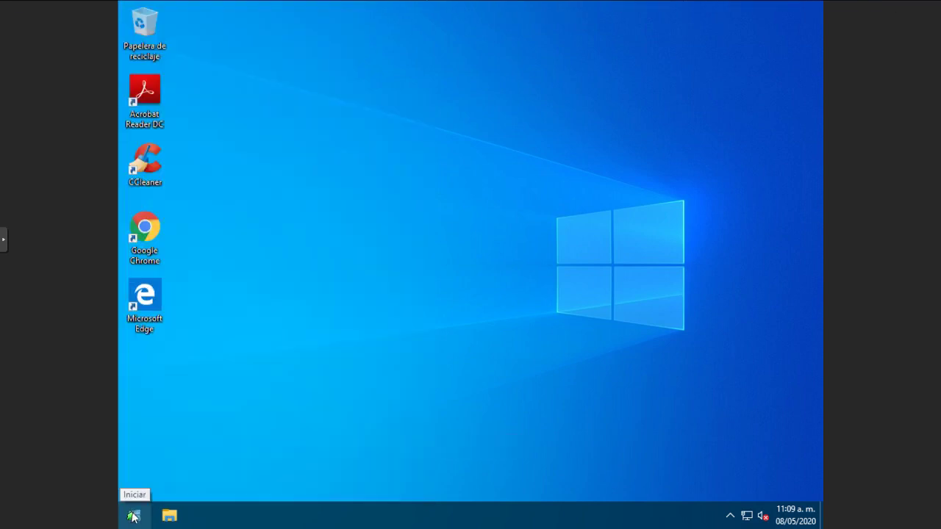
pyautogui.click(134, 517)
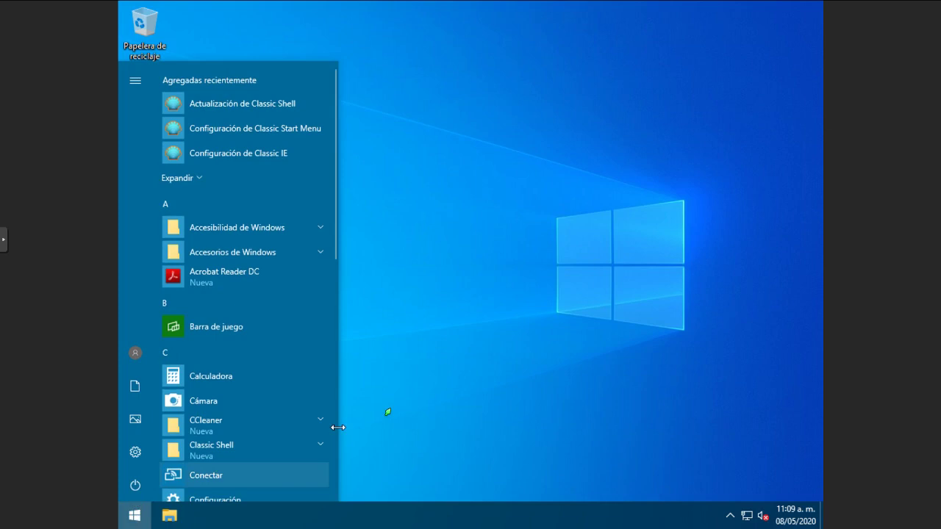
pyautogui.click(136, 456)
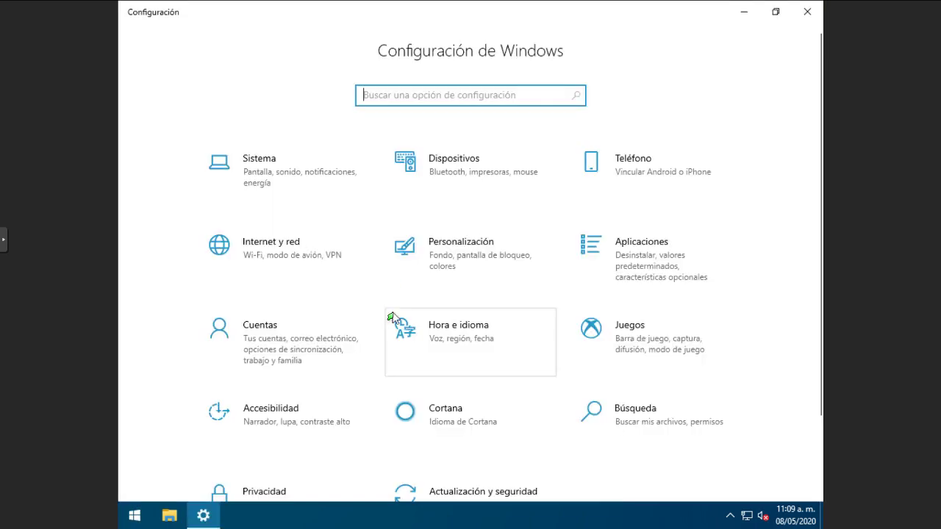
pyautogui.click(808, 14)
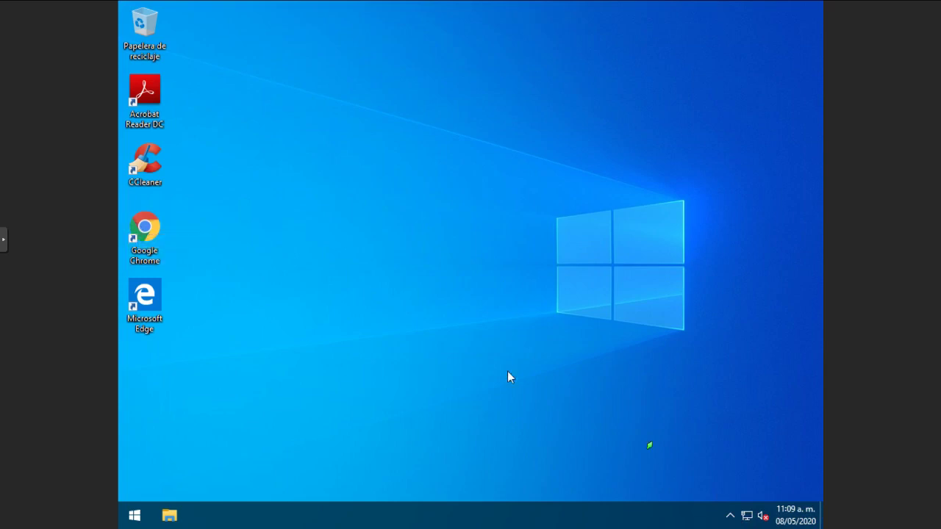
# Restart the computer with Reiniciar from the Windows 7 style Start menu's power options
pyautogui.click(135, 515)
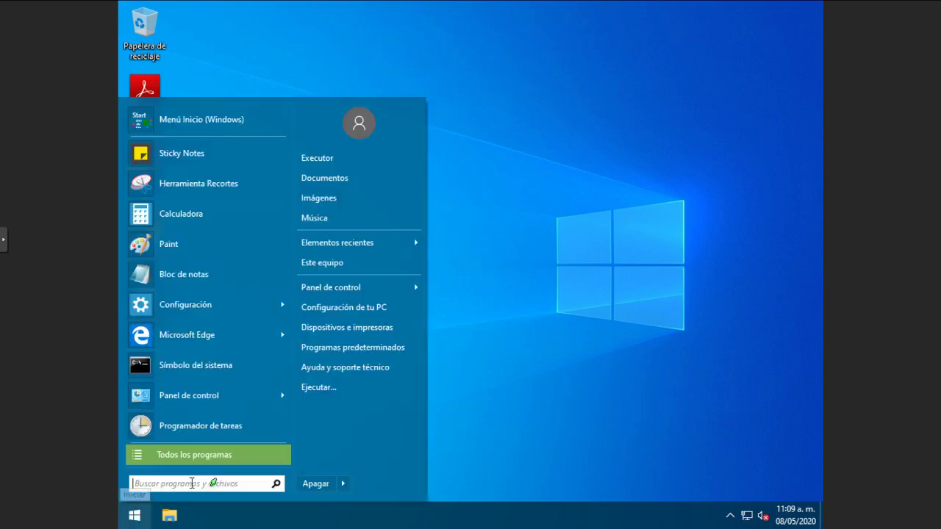
pyautogui.moveTo(342, 483)
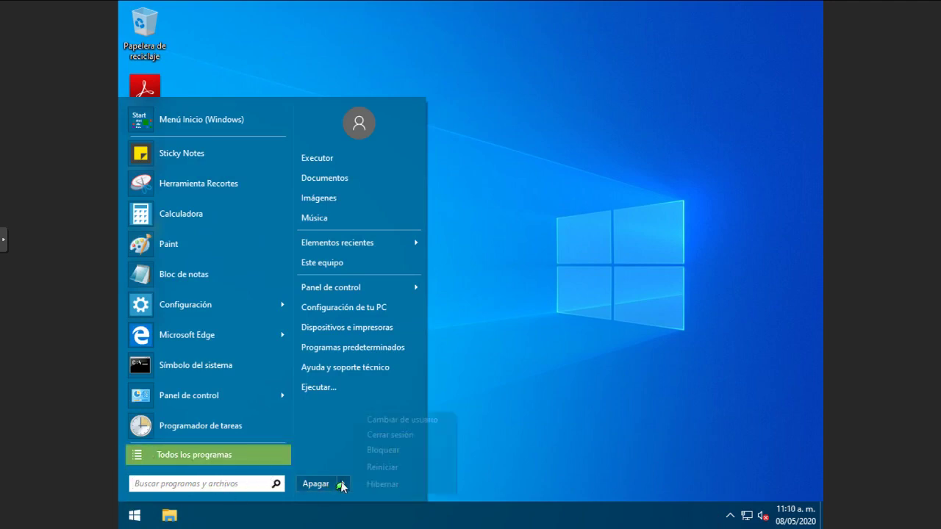
pyautogui.click(372, 468)
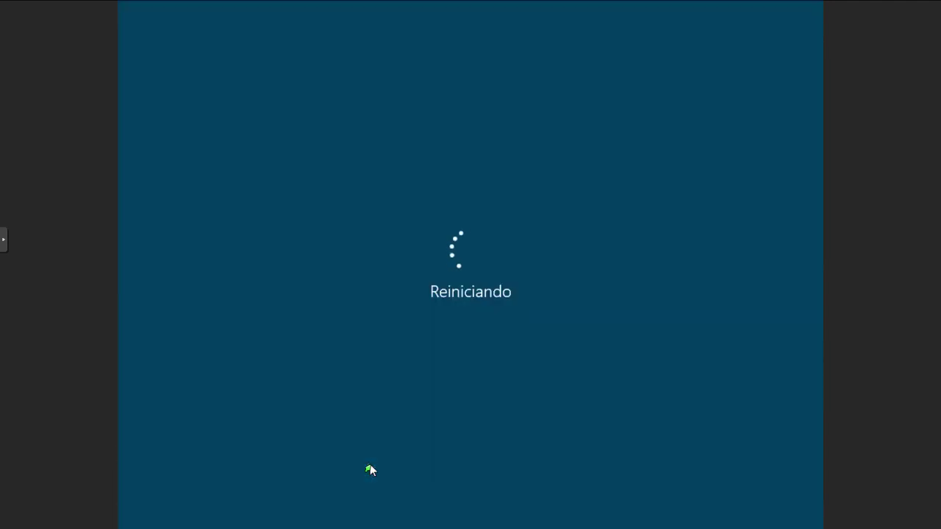